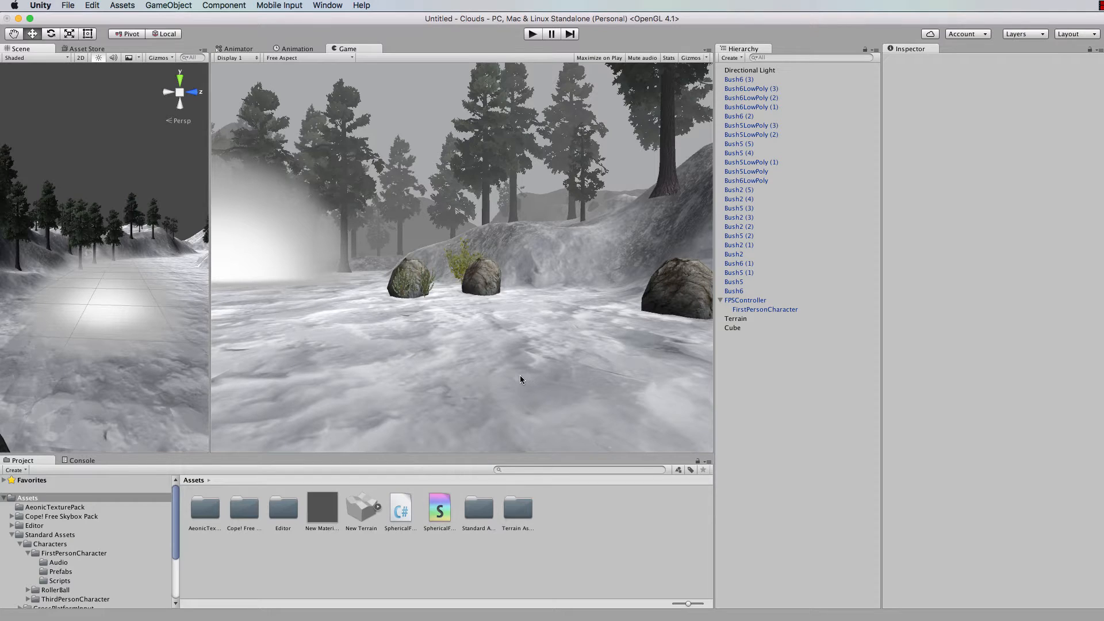
- Run the game and walk the first-person character around the snowy terrain towards the white fog sphere
{"action": "left_click", "coordinate": [534, 34]}
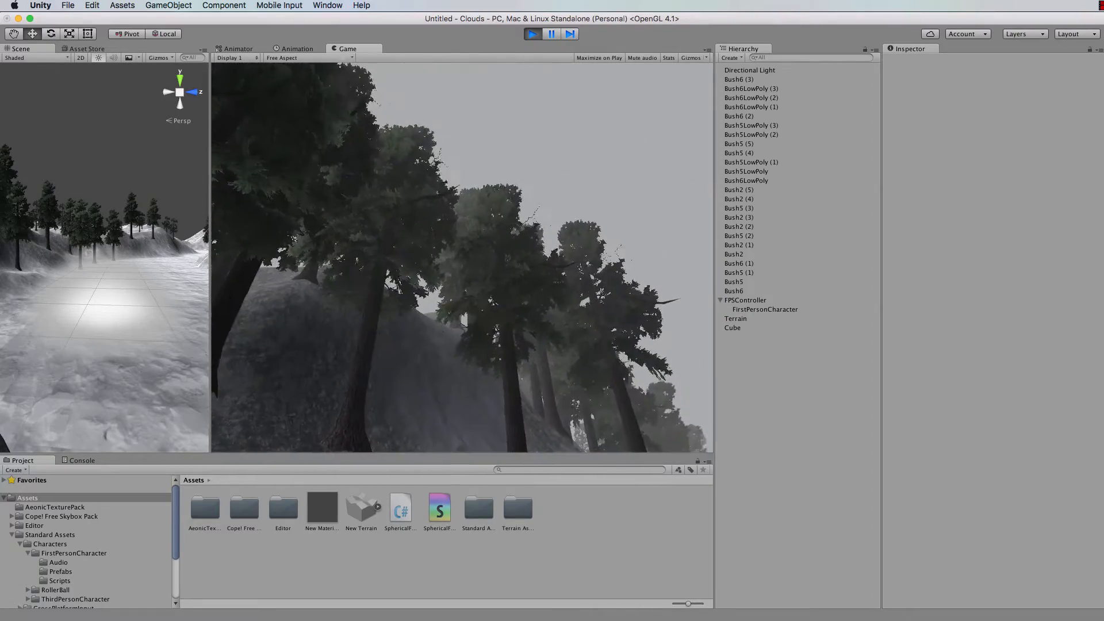
{"action": "key", "text": "w"}
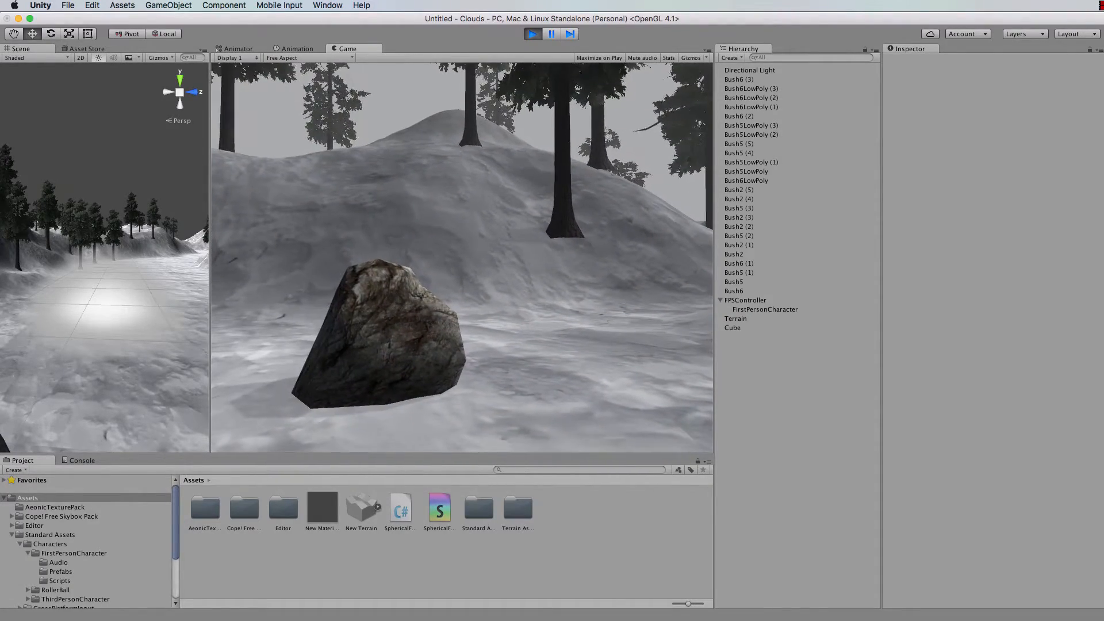
{"action": "key", "text": "w"}
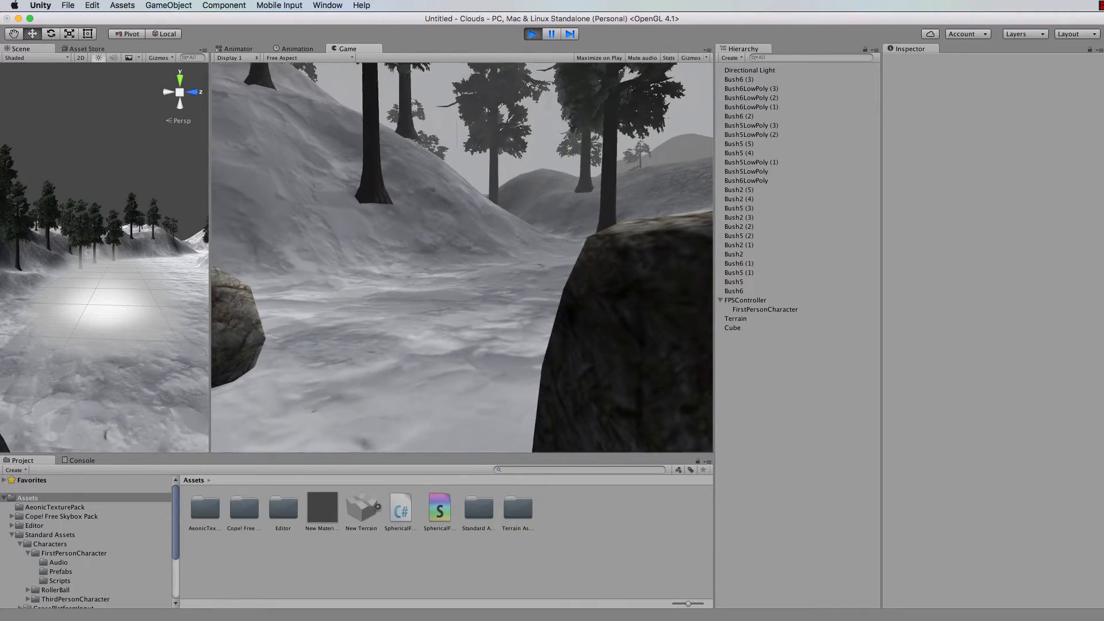
{"action": "key", "text": "w"}
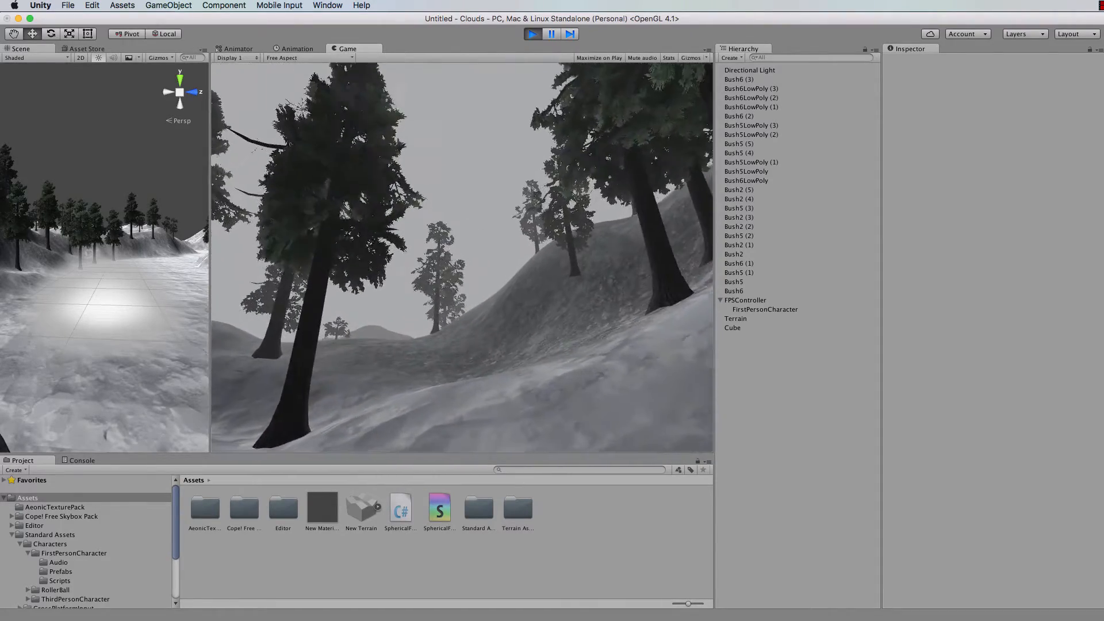
{"action": "key", "text": "w"}
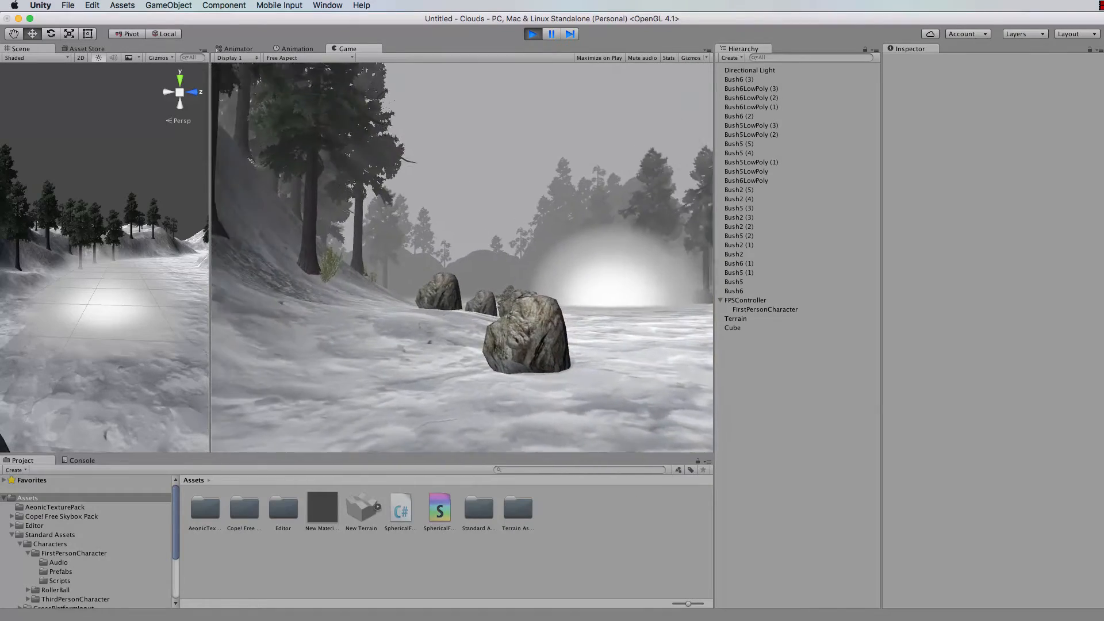
{"action": "key", "text": "w"}
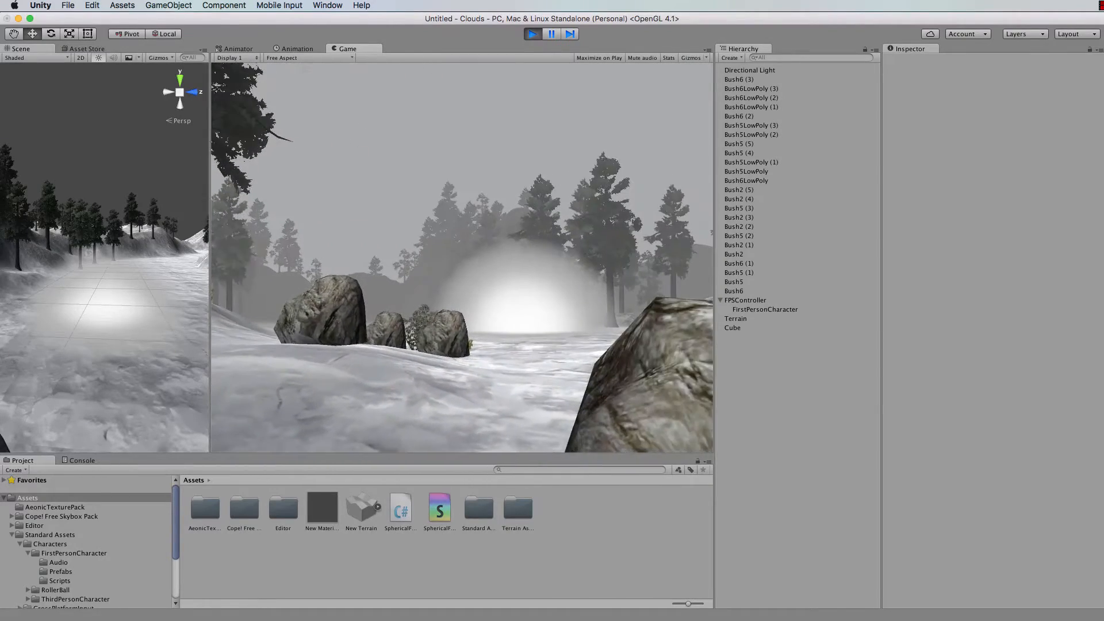
{"action": "key", "text": "w"}
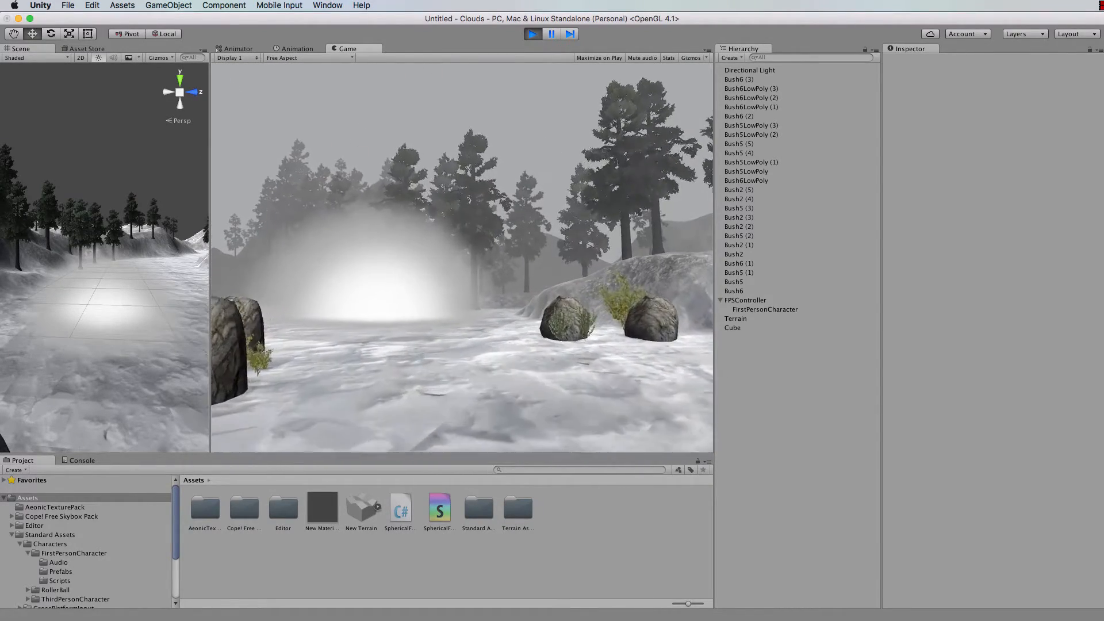
{"action": "key", "text": "w"}
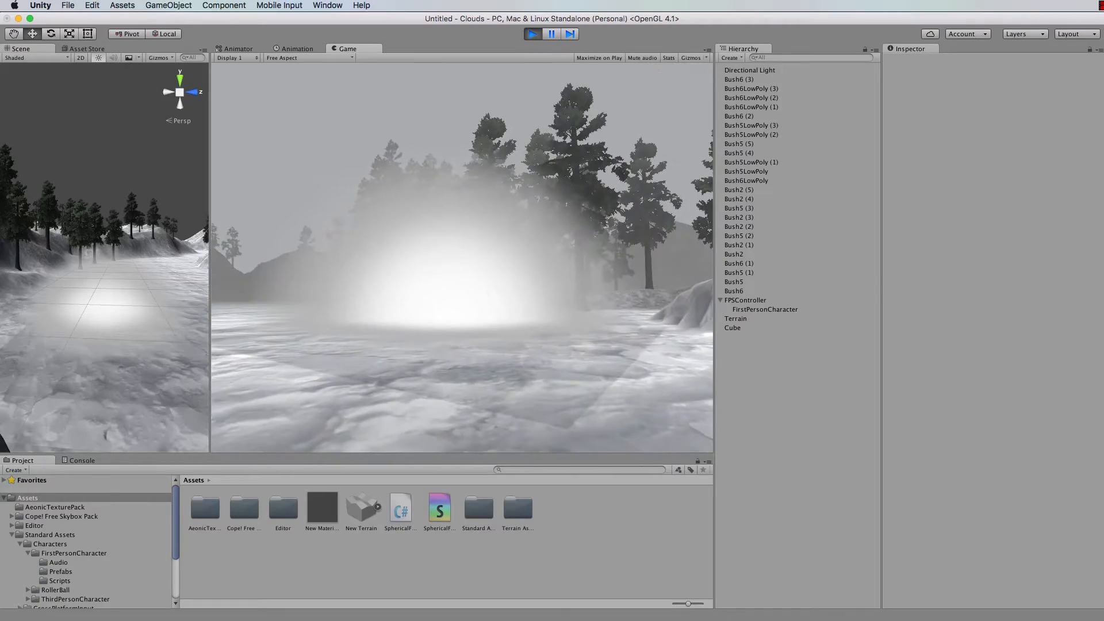
{"action": "key", "text": "w"}
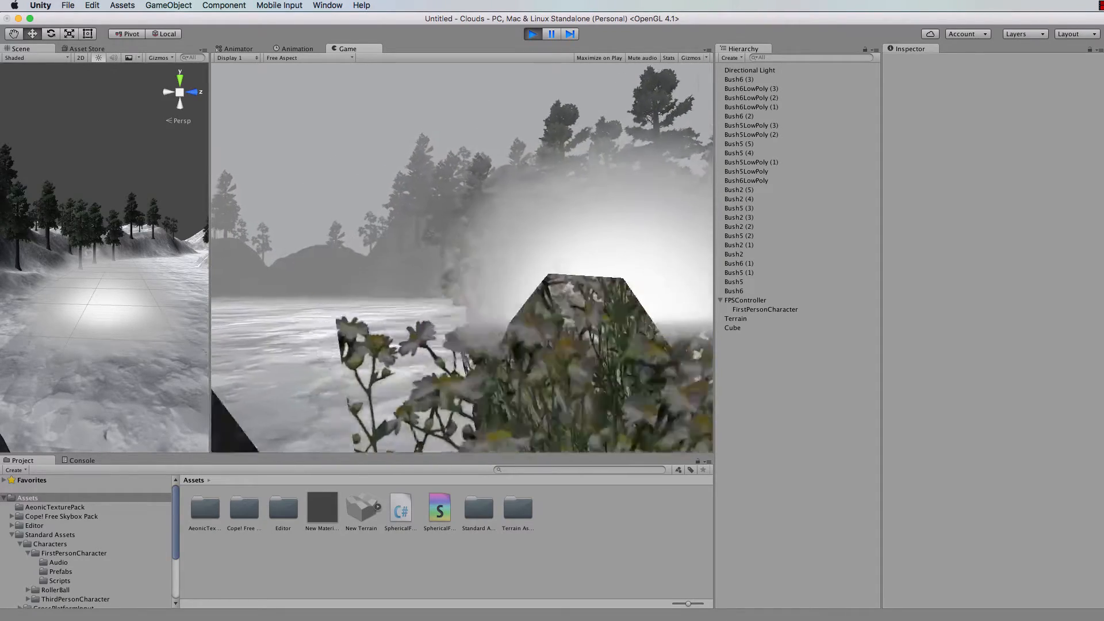
{"action": "key", "text": "w"}
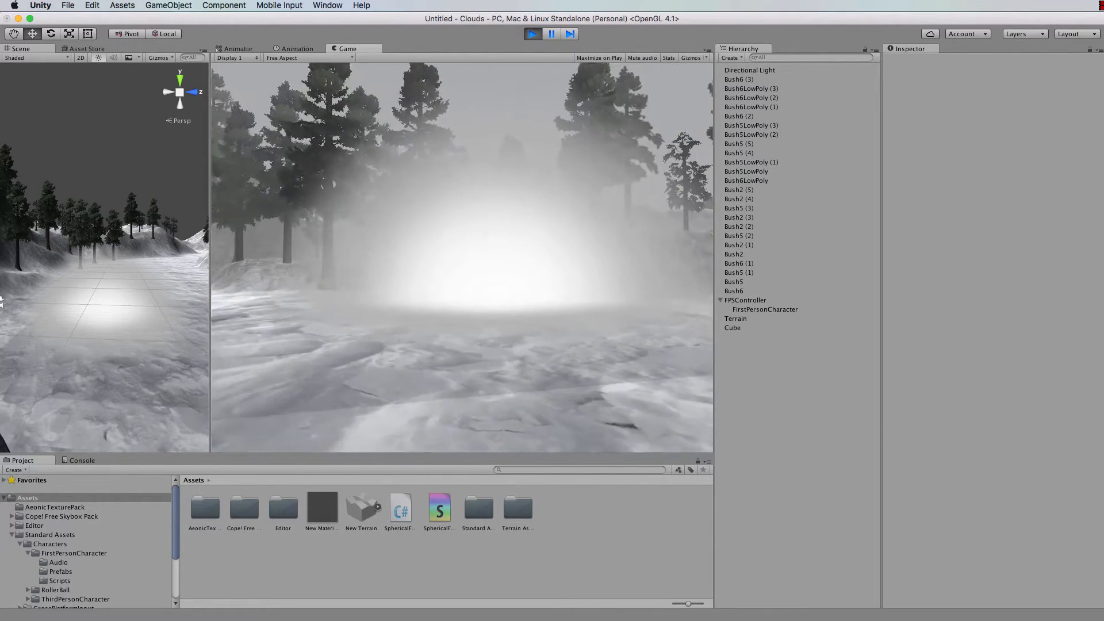
- Test walking the character into the fog sphere and back from its edge, and stop the game
{"action": "key", "text": "w"}
{"action": "key", "text": "Escape"}
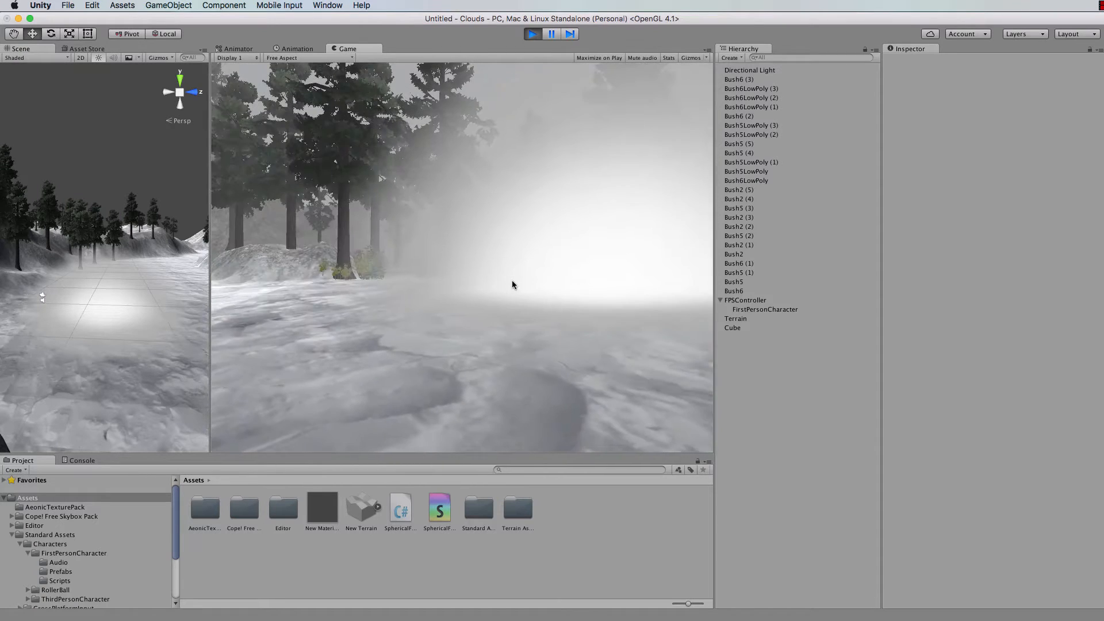
{"action": "key", "text": "w"}
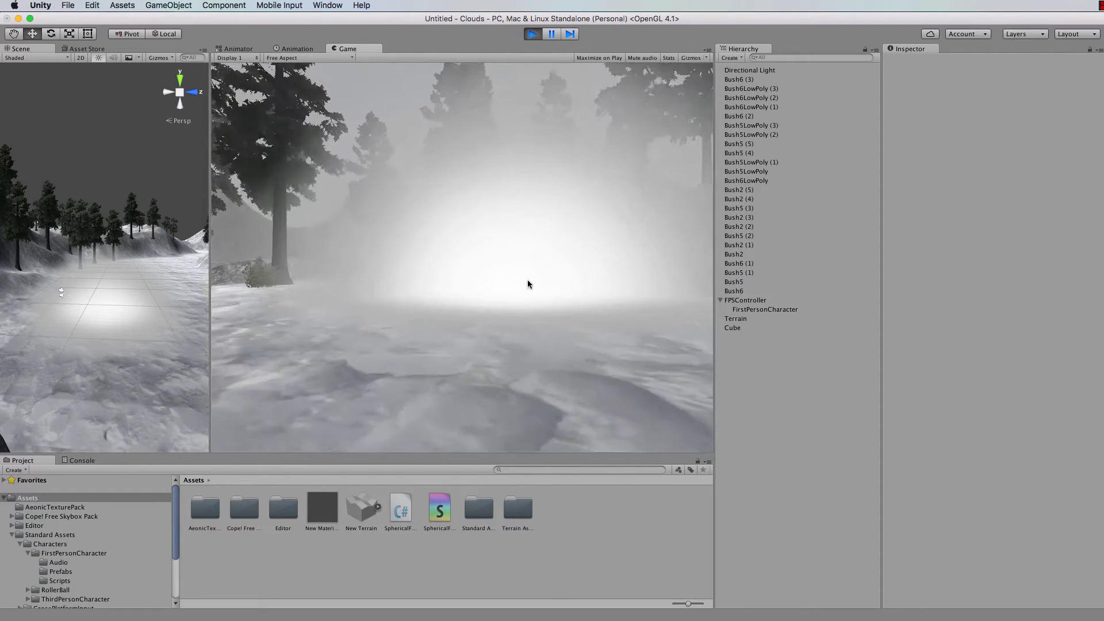
{"action": "key", "text": "w"}
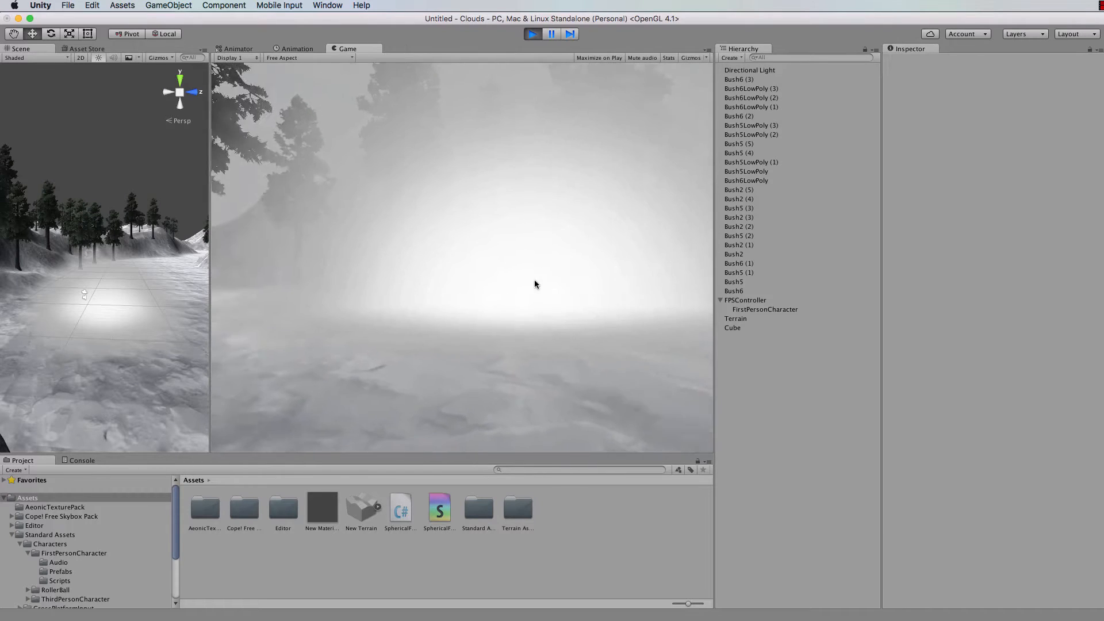
{"action": "key", "text": "s"}
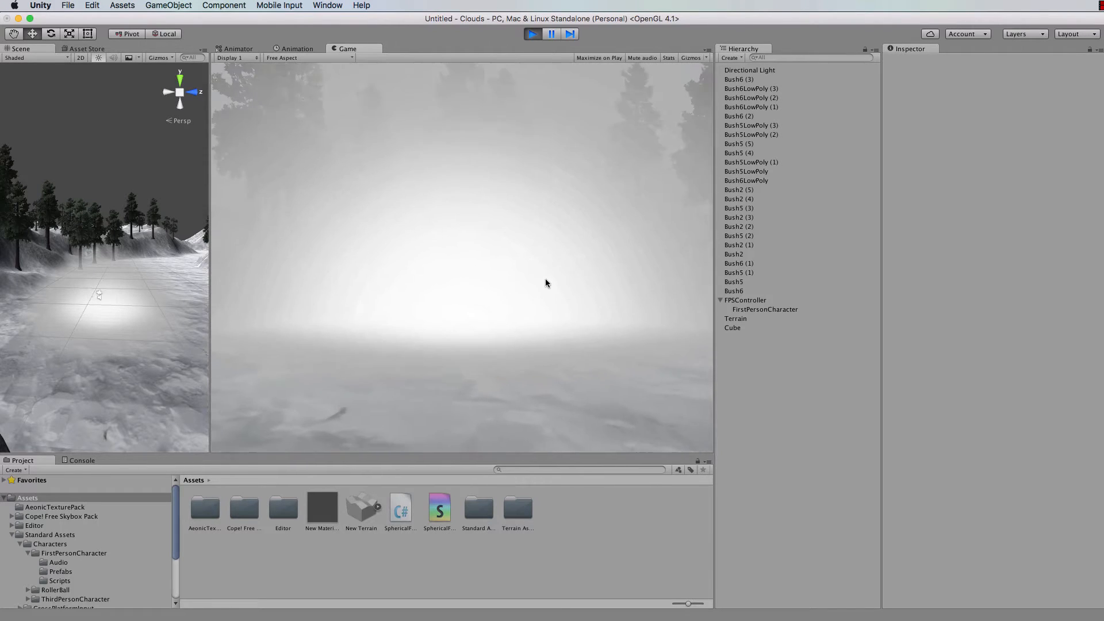
{"action": "key", "text": "w"}
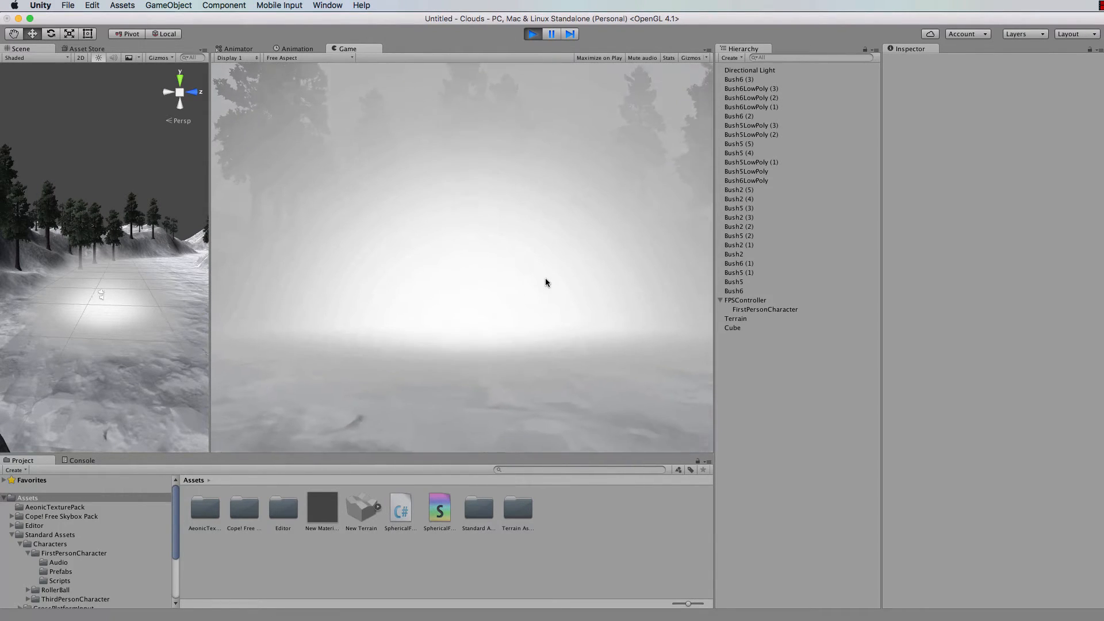
{"action": "key", "text": "s"}
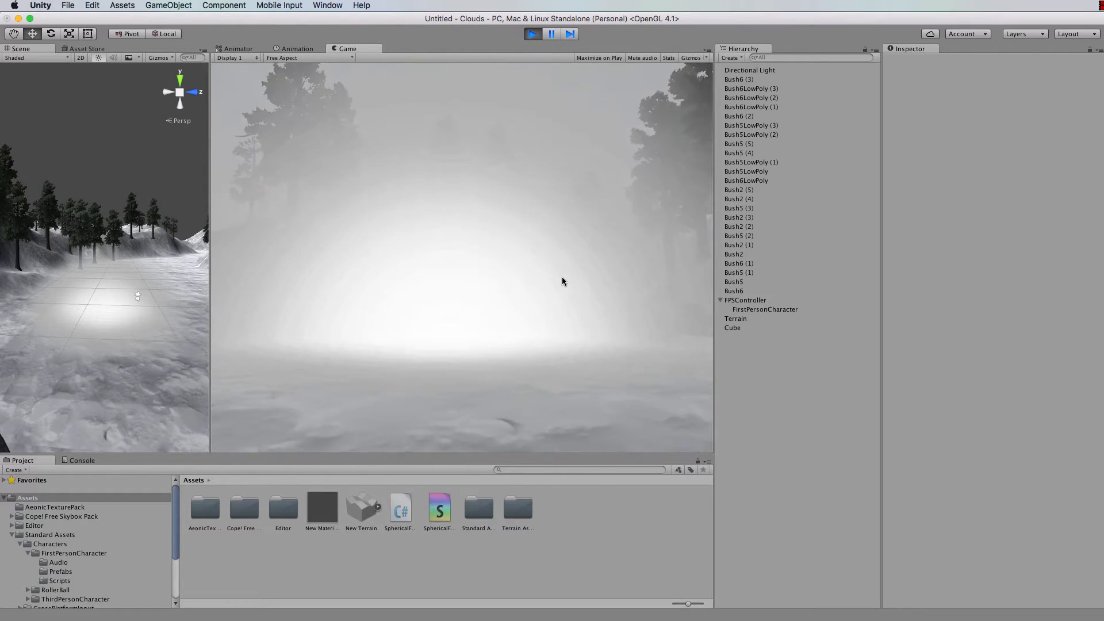
{"action": "left_click", "coordinate": [537, 36]}
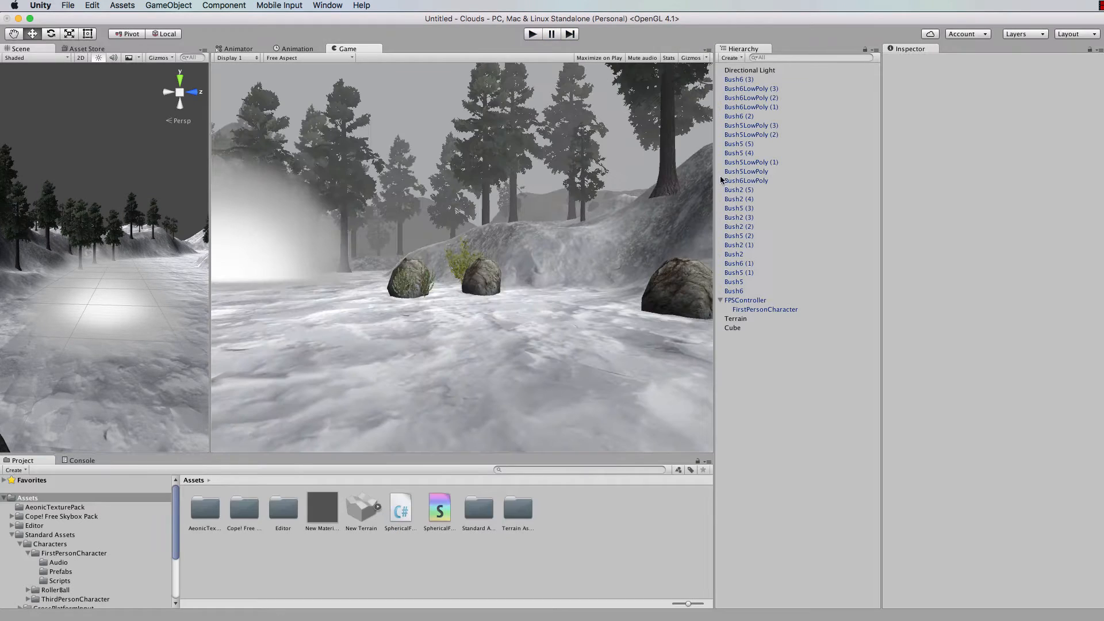
- Disable the Box Collider on the Cube that carries the Spherical Fog script
{"action": "left_click", "coordinate": [731, 329]}
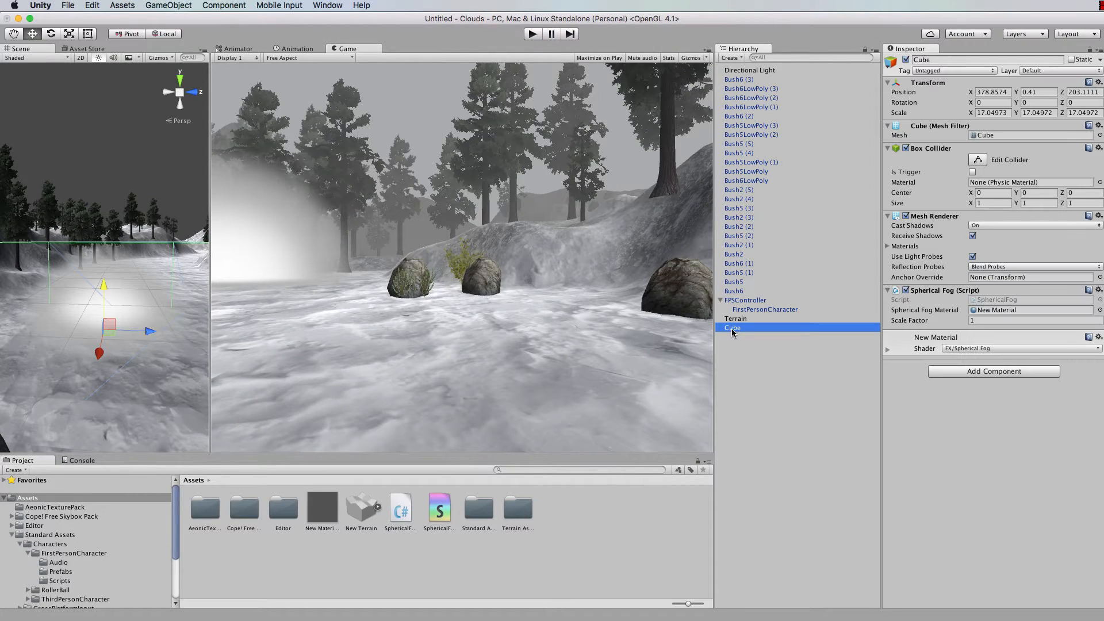
{"action": "left_click_drag", "start_coordinate": [208, 326], "coordinate": [555, 311]}
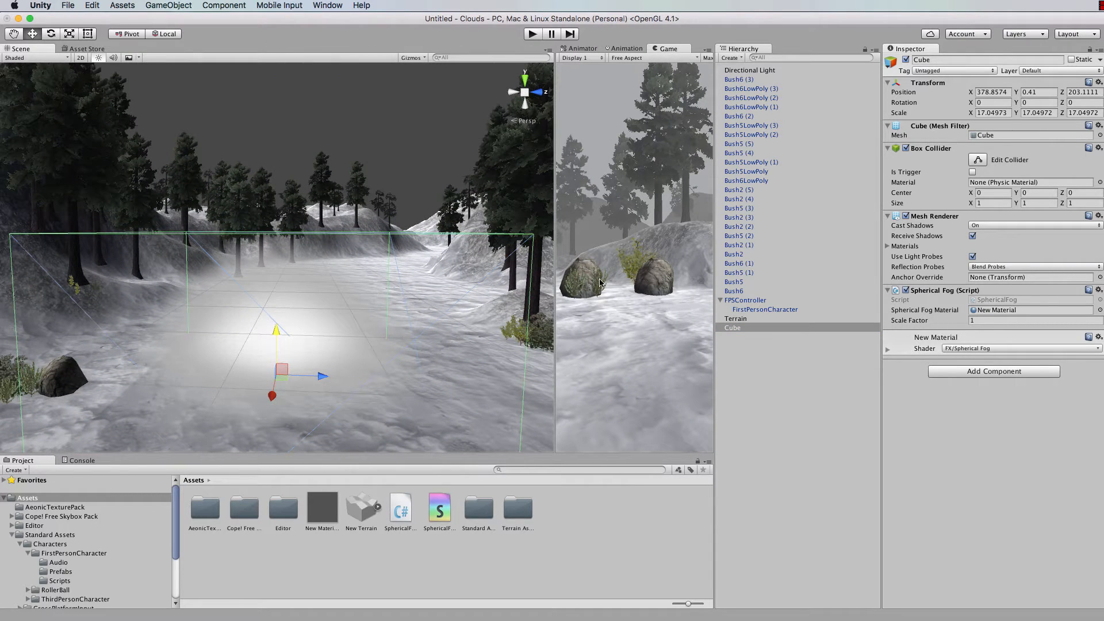
{"action": "left_click_drag", "start_coordinate": [553, 278], "coordinate": [219, 296]}
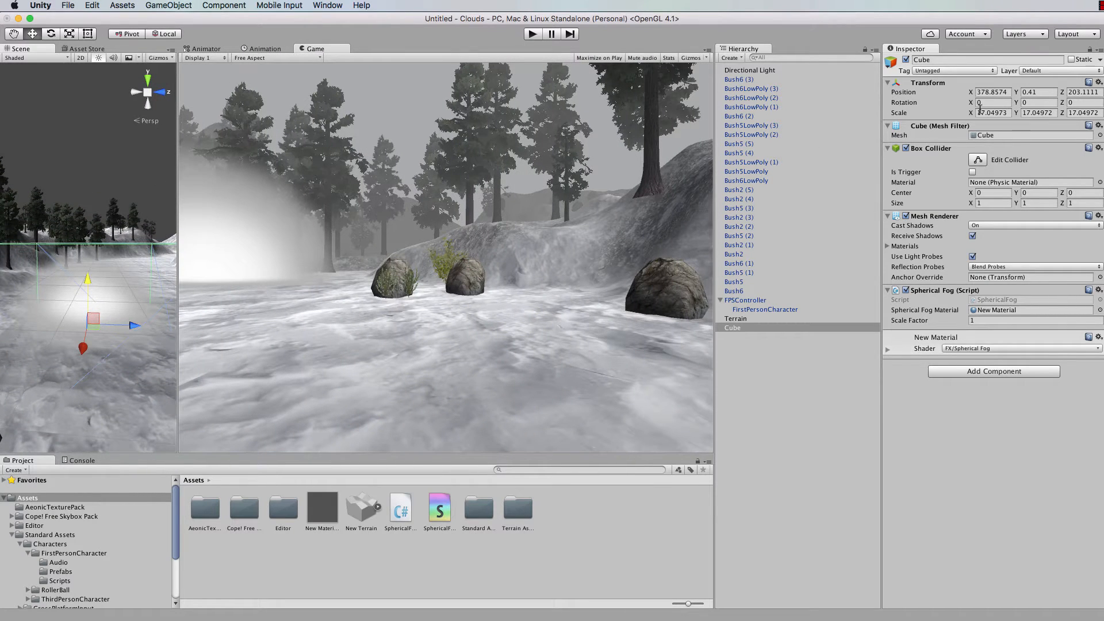
{"action": "left_click", "coordinate": [906, 149]}
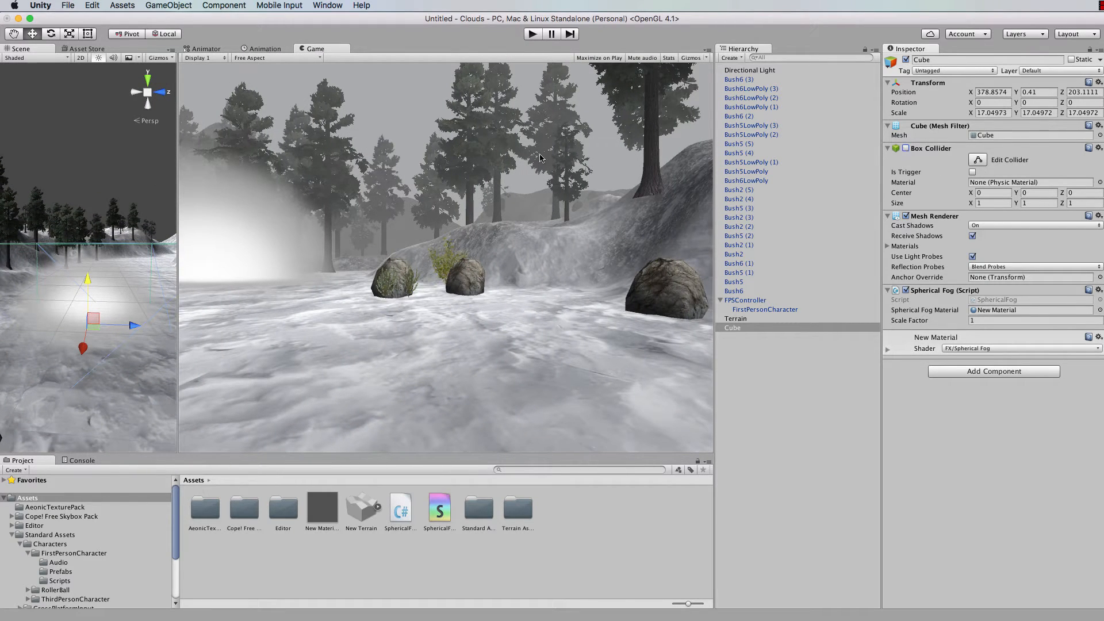
- Run the game again and walk the character straight through the fog sphere to its far side
{"action": "left_click", "coordinate": [533, 35]}
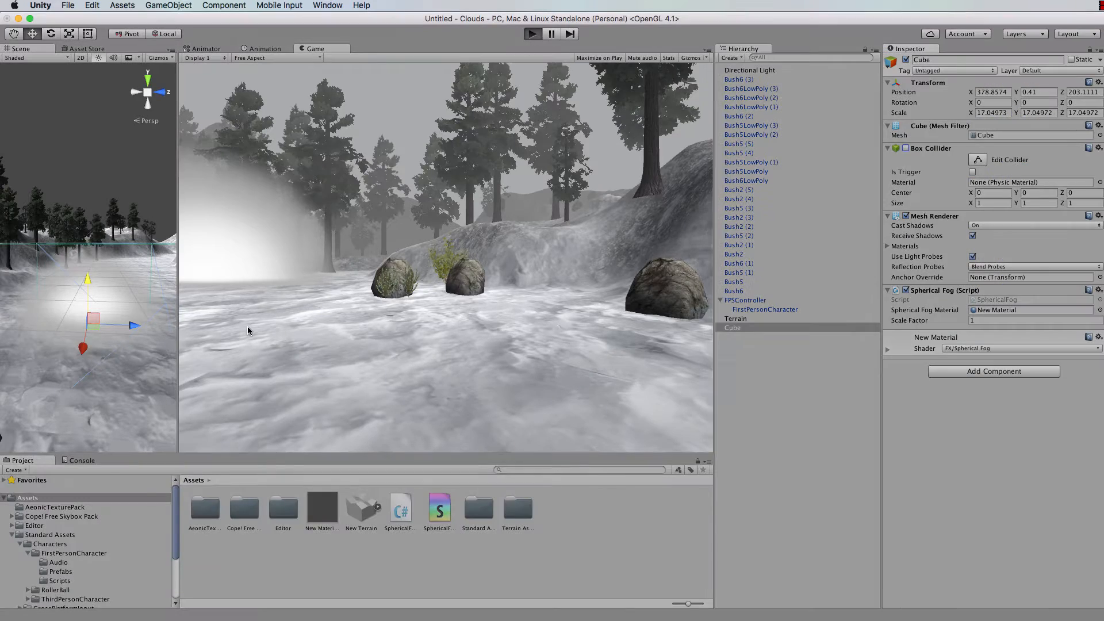
{"action": "key", "text": "w"}
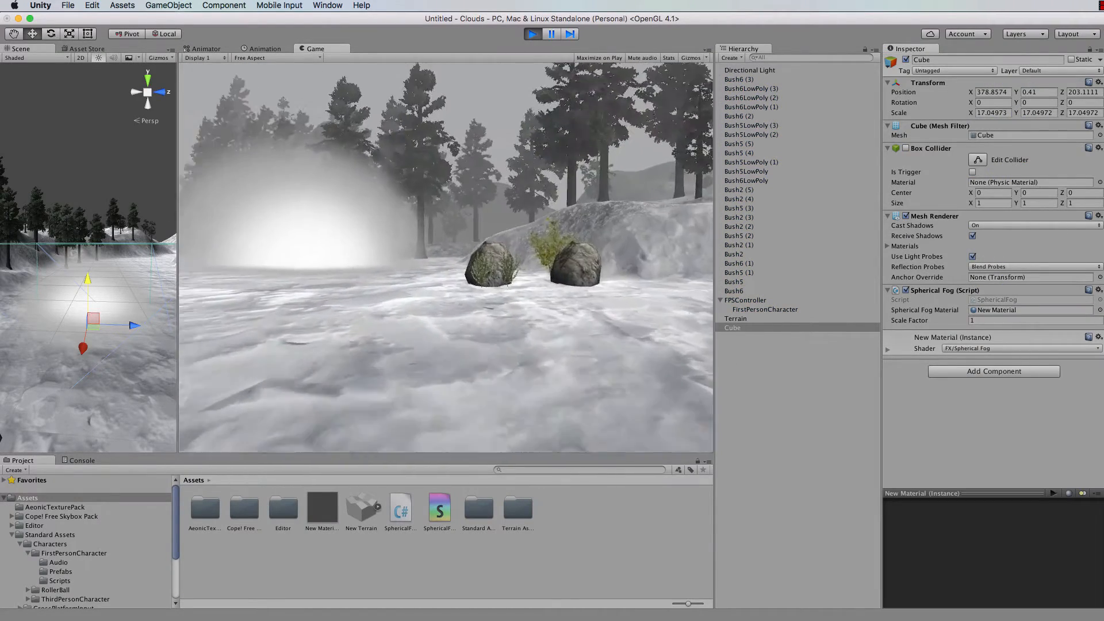
{"action": "key", "text": "w"}
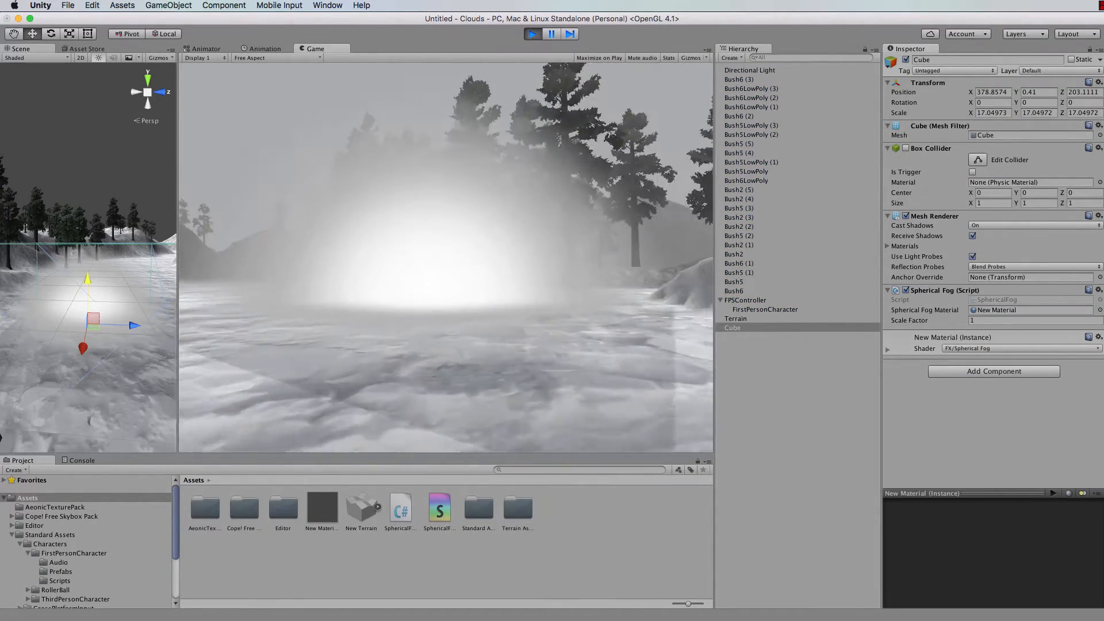
{"action": "key", "text": "w"}
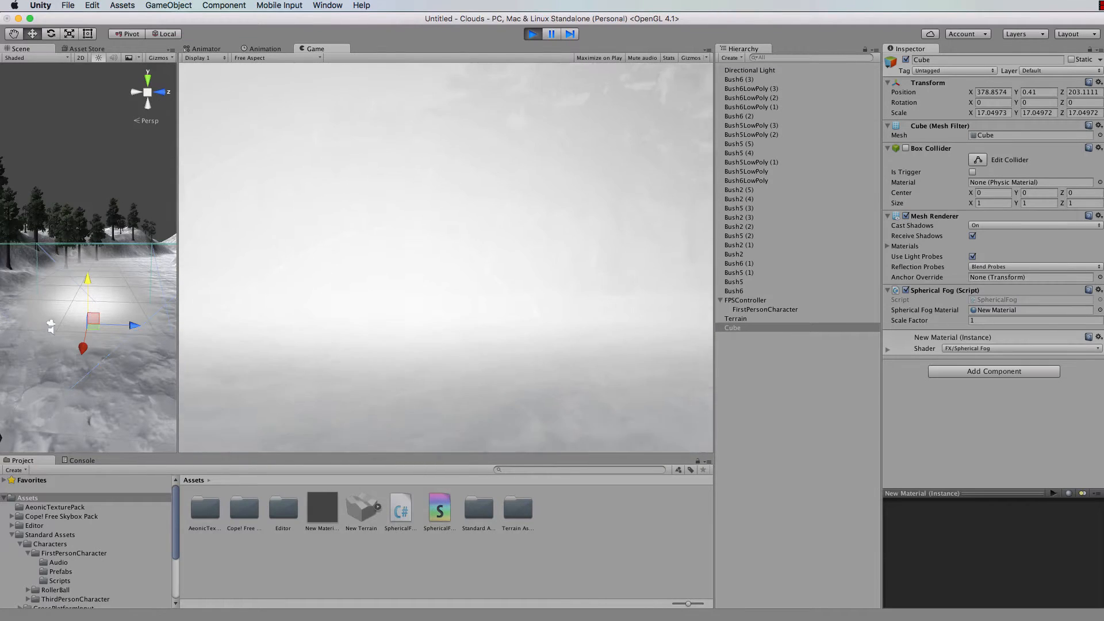
{"action": "key", "text": "w"}
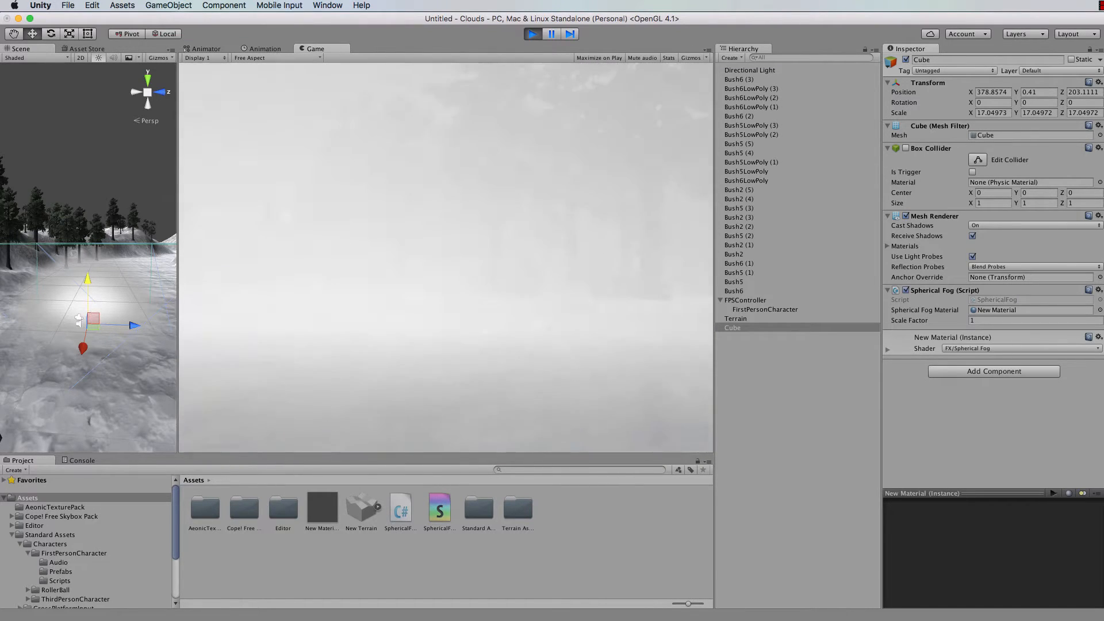
{"action": "key", "text": "w"}
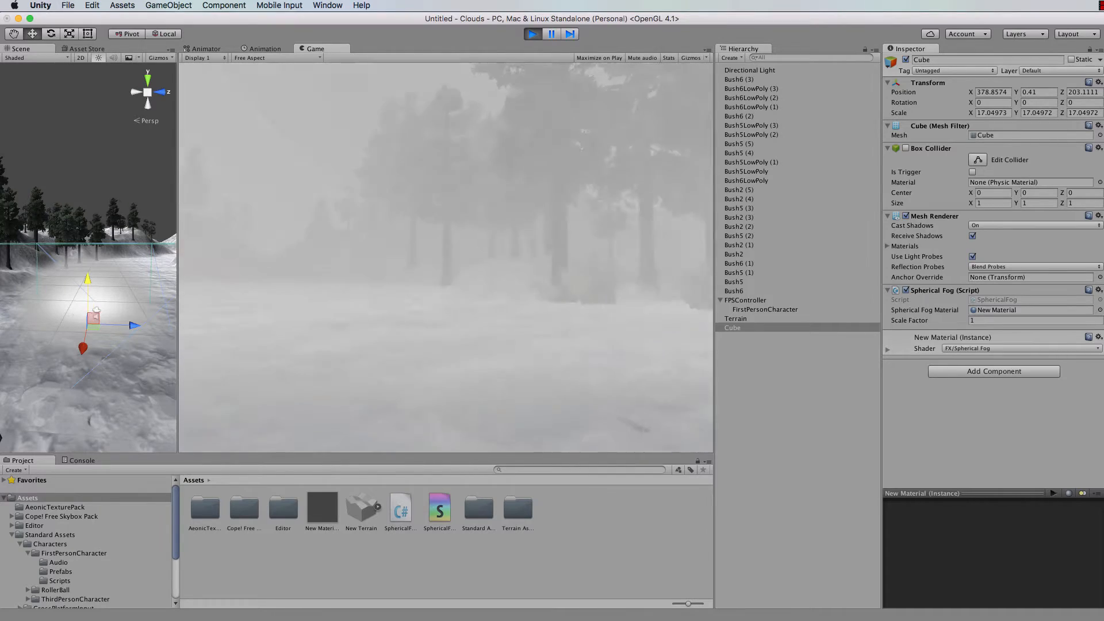
{"action": "key", "text": "w"}
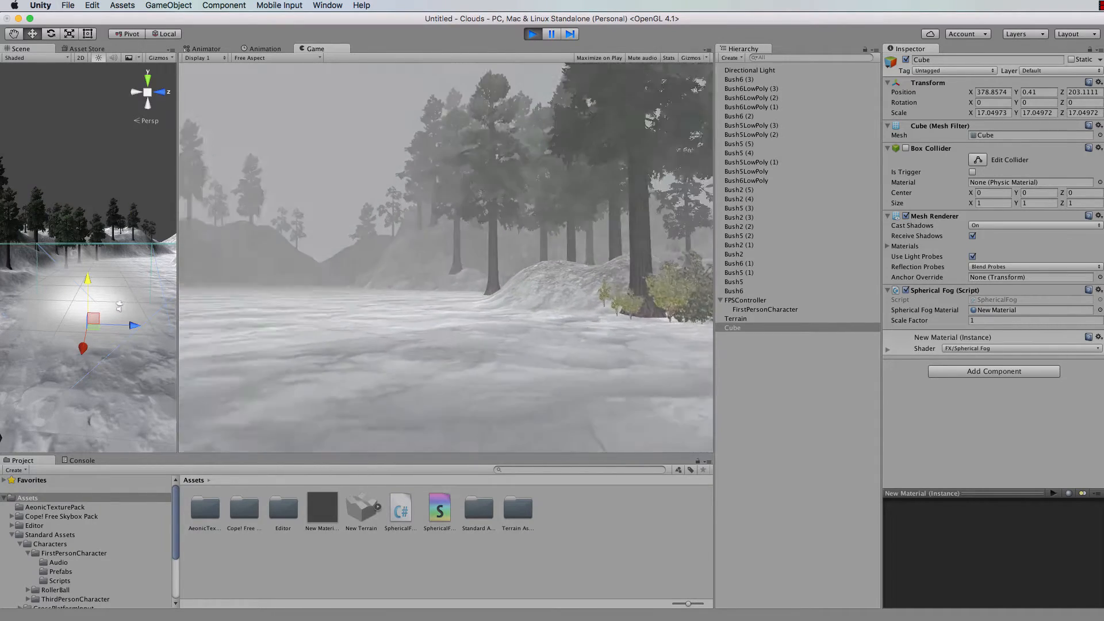
- Back the character away from the fog, walk through it once more and view it again from outside
{"action": "key", "text": "s"}
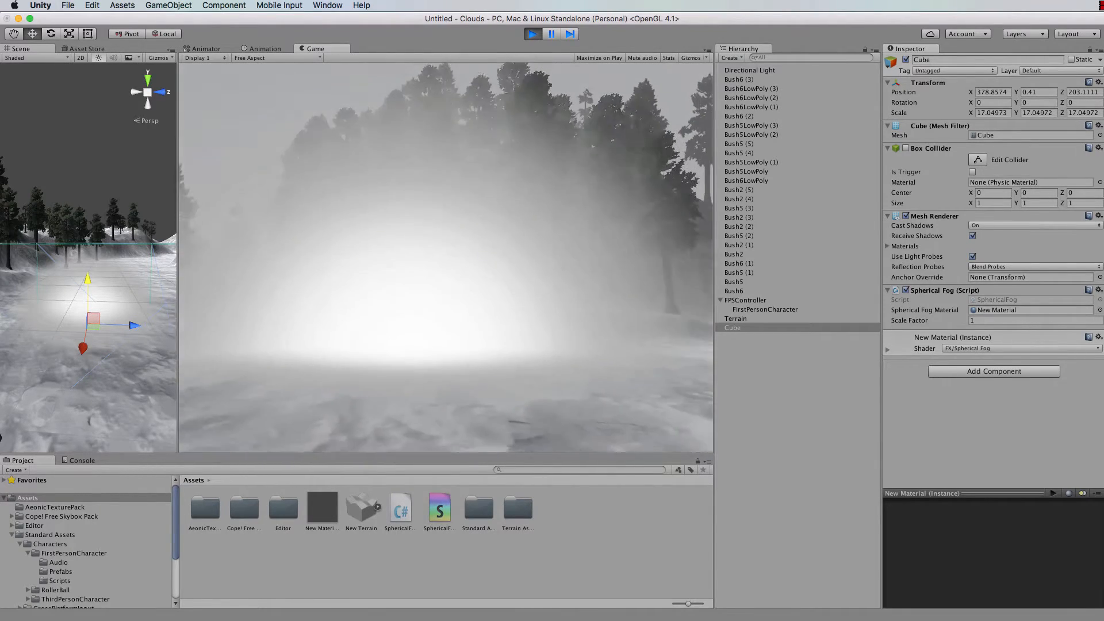
{"action": "key", "text": "s"}
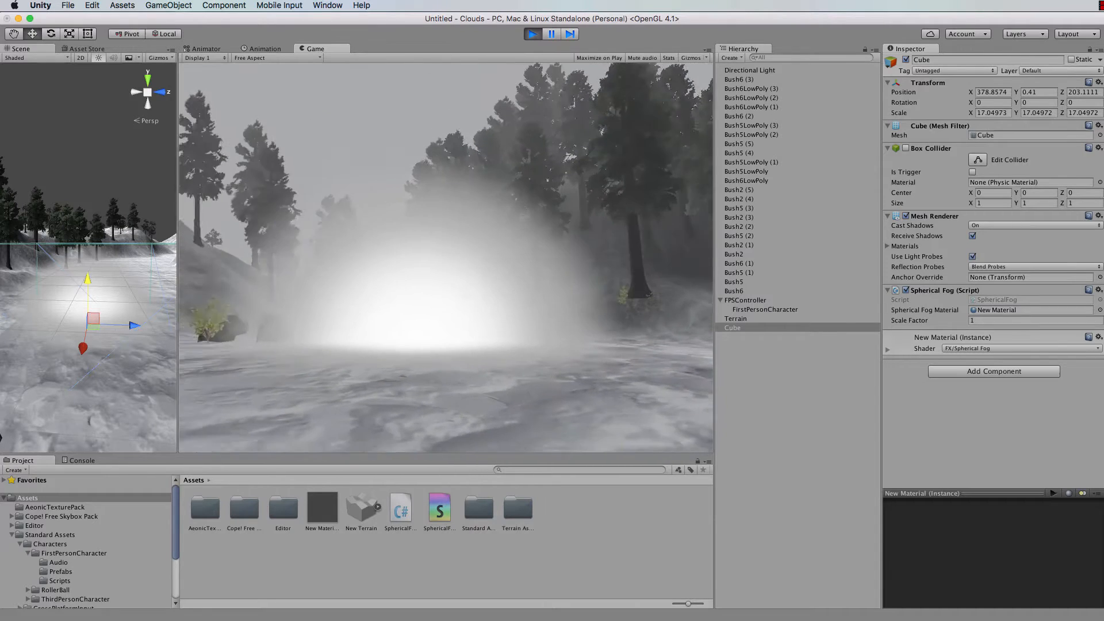
{"action": "key", "text": "d"}
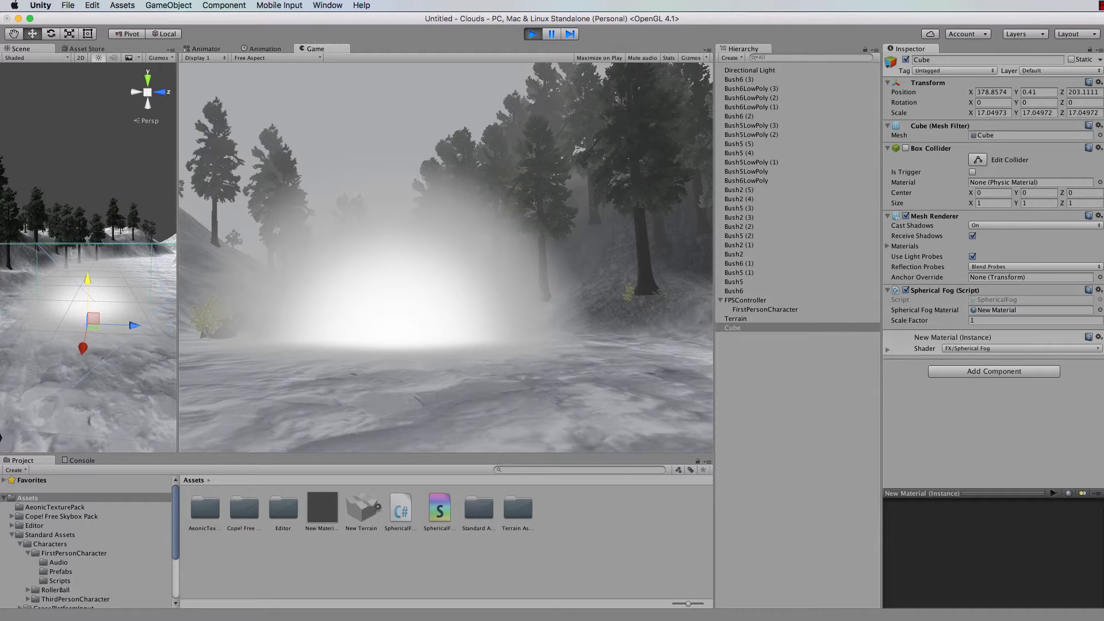
{"action": "key", "text": "w"}
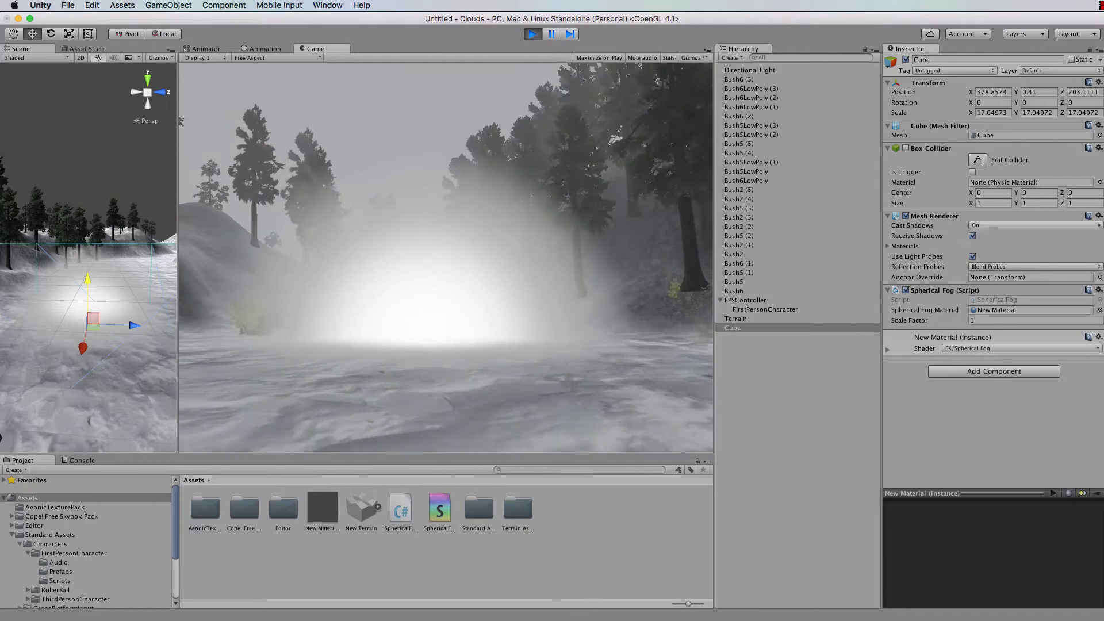
{"action": "key", "text": "w"}
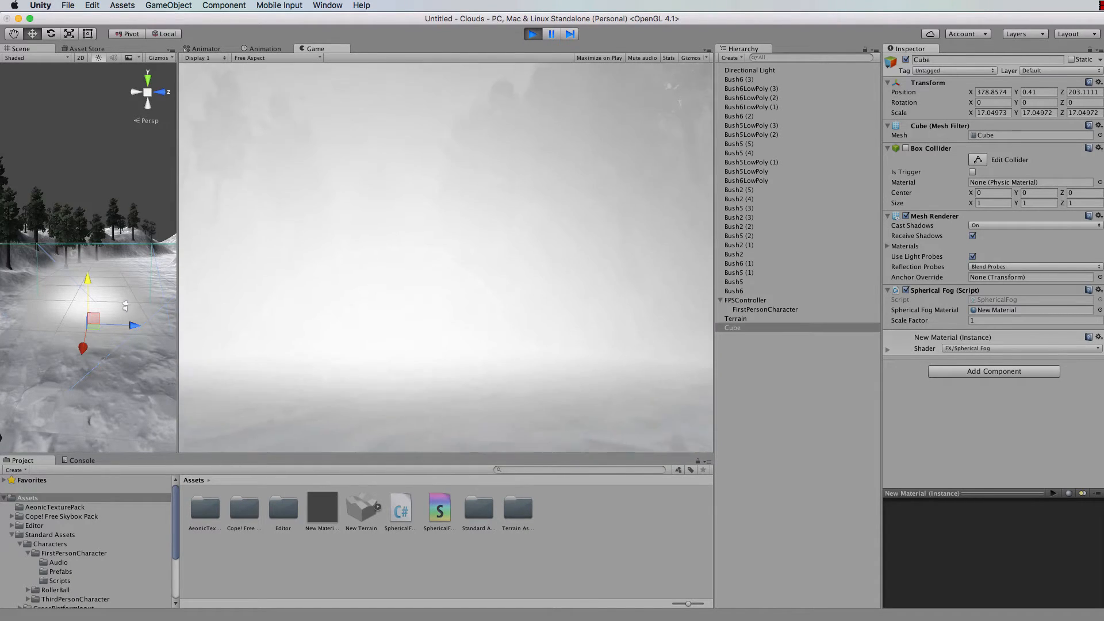
{"action": "key", "text": "w"}
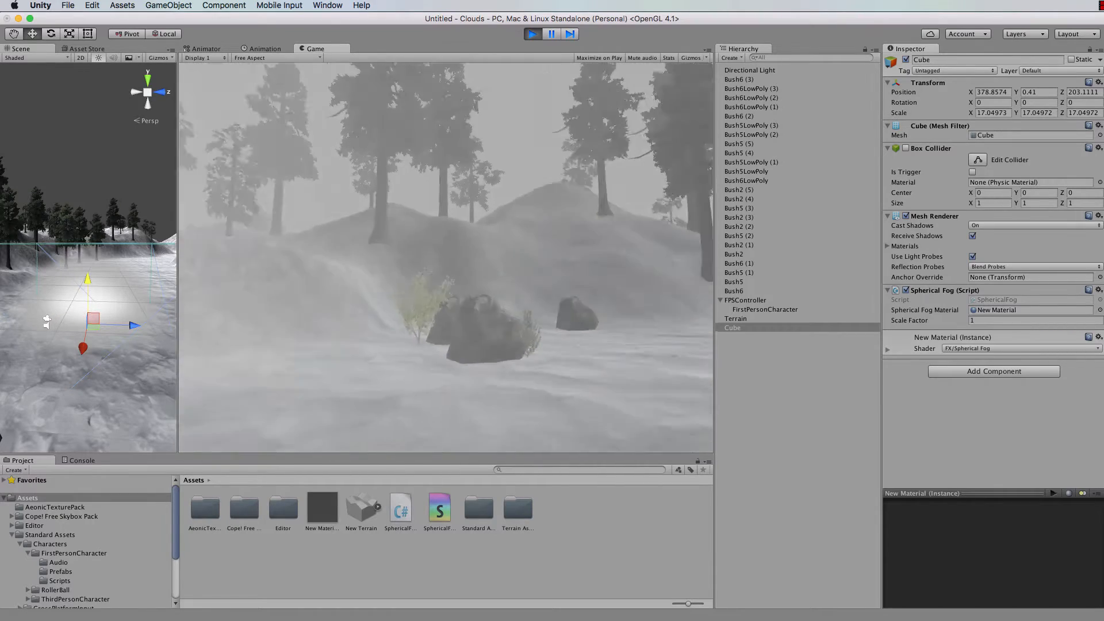
{"action": "key", "text": "s"}
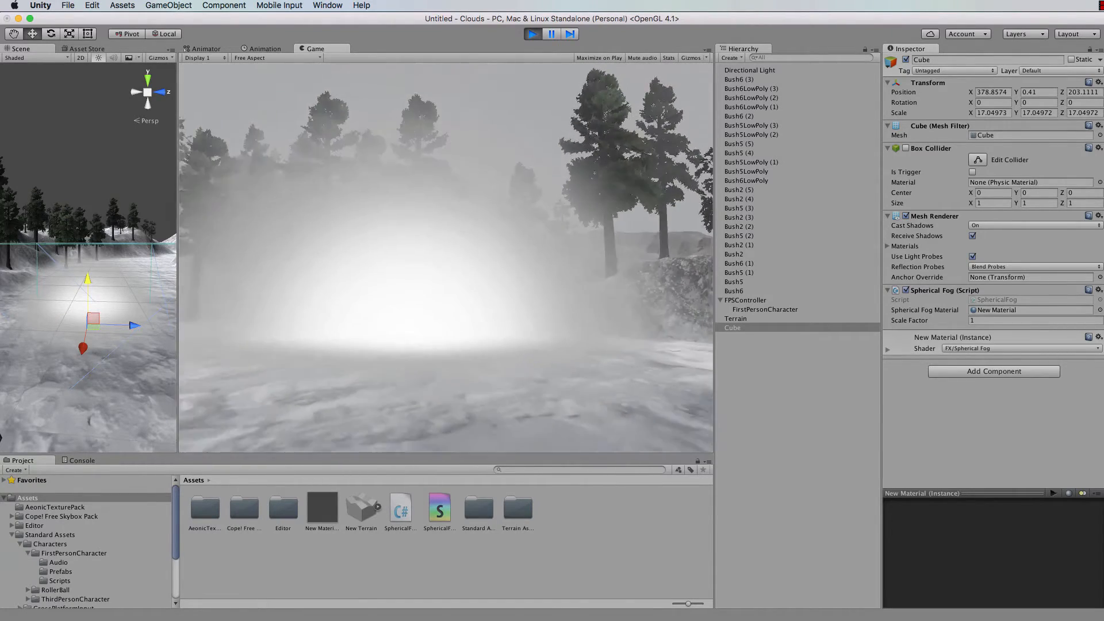
- Circle the character around the fog sphere, walk into it and back out, and stop the game
{"action": "key", "text": "a"}
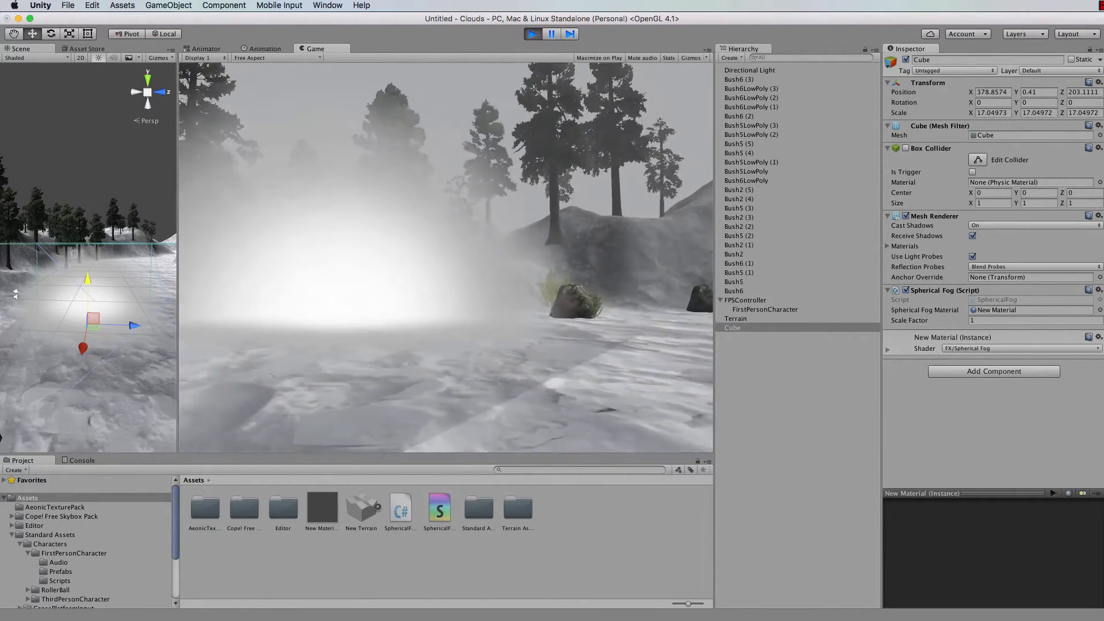
{"action": "key", "text": "a"}
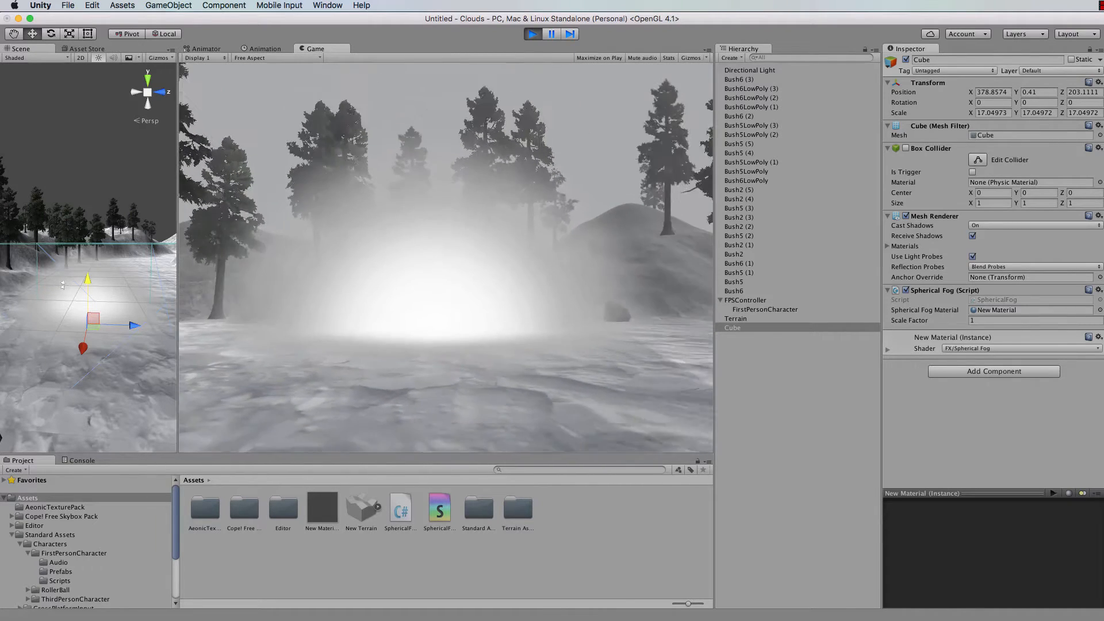
{"action": "key", "text": "a"}
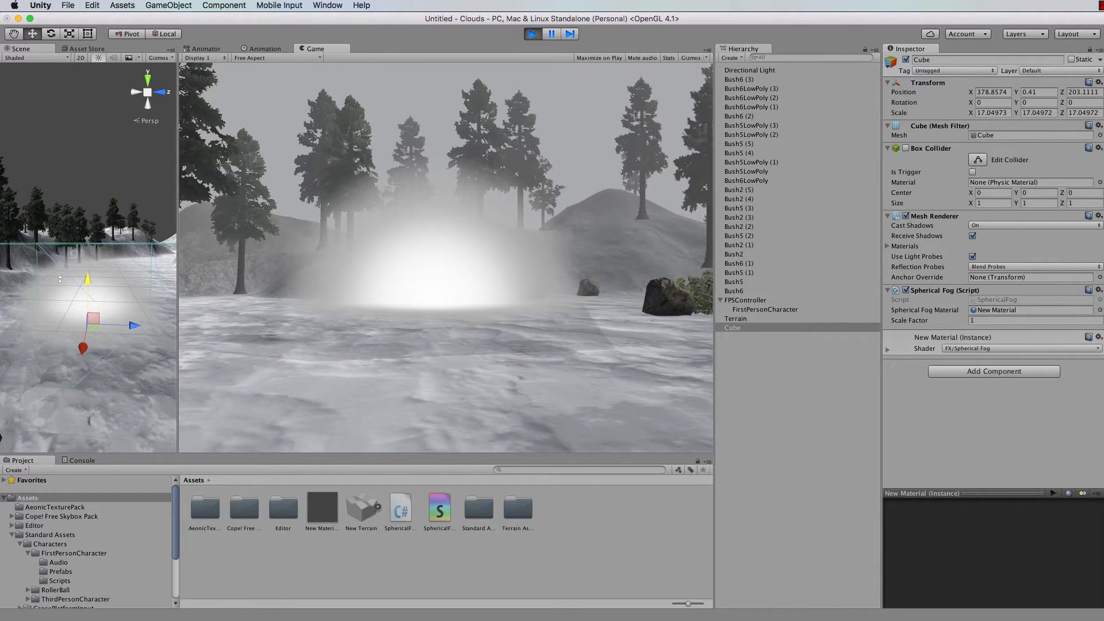
{"action": "key", "text": "w"}
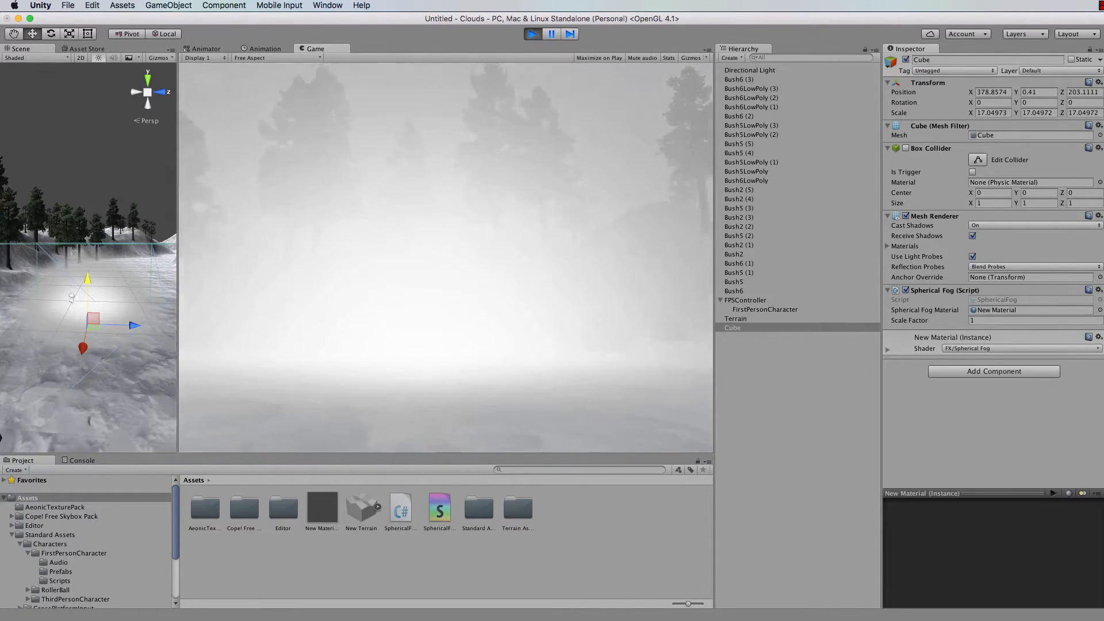
{"action": "key", "text": "s"}
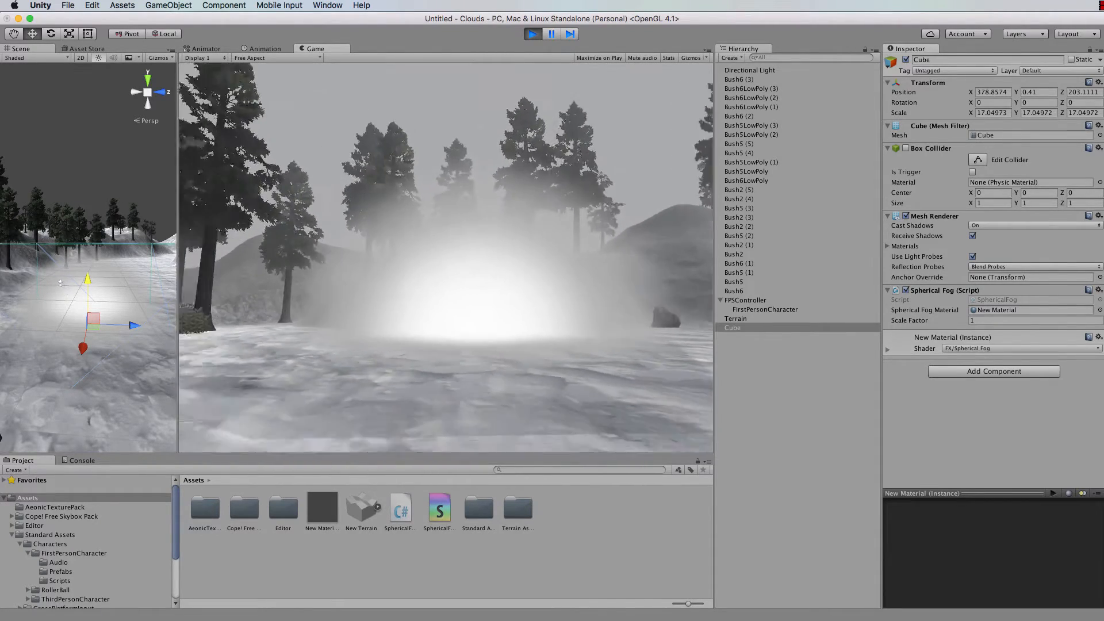
{"action": "key", "text": "d"}
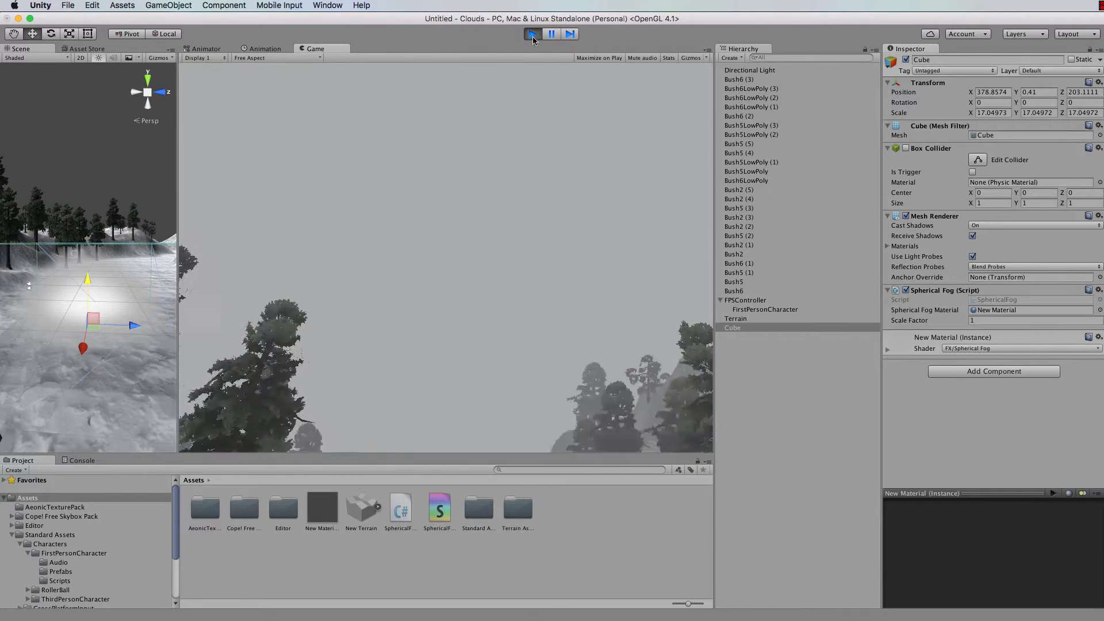
{"action": "key", "text": "super+p"}
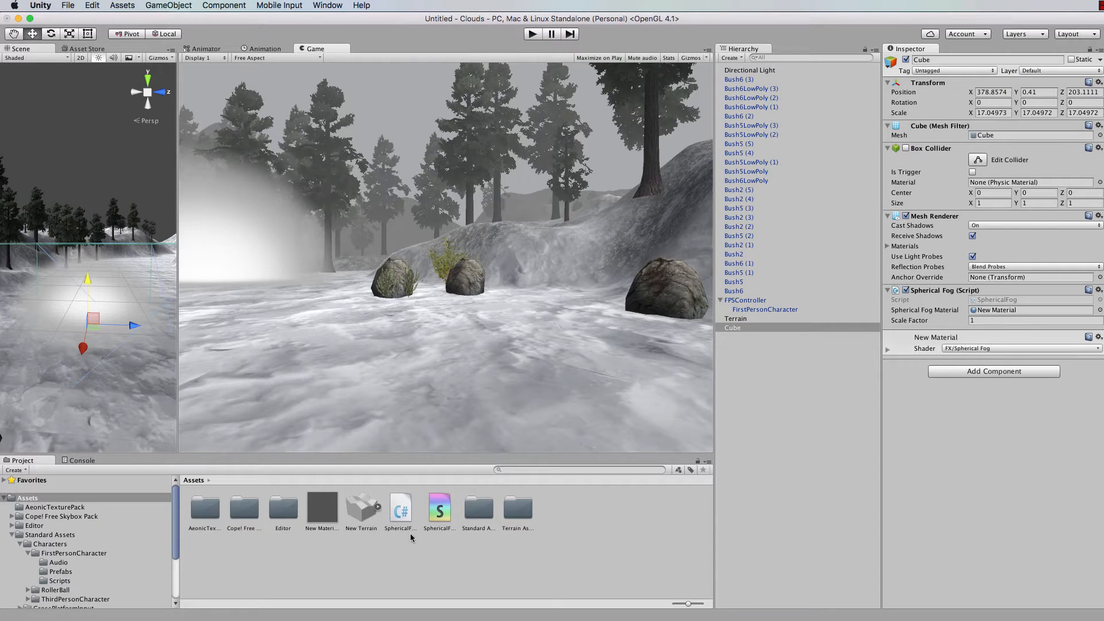
- Inspect the SphericalFog script and the FX/Spherical Fog shader among the project assets
{"action": "left_click", "coordinate": [402, 509]}
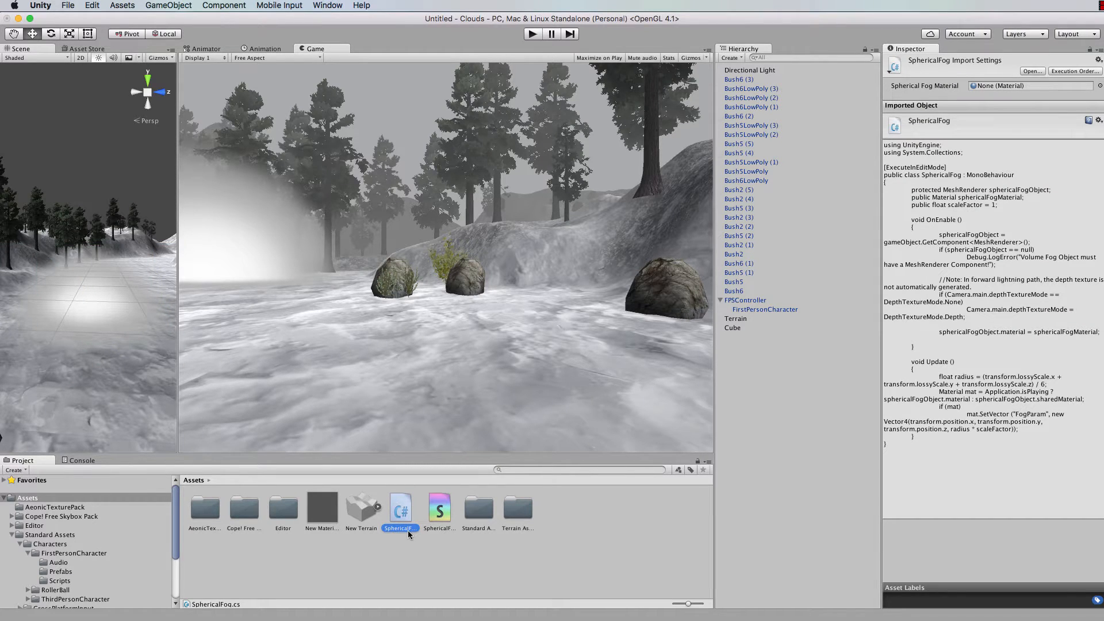
{"action": "left_click", "coordinate": [440, 512]}
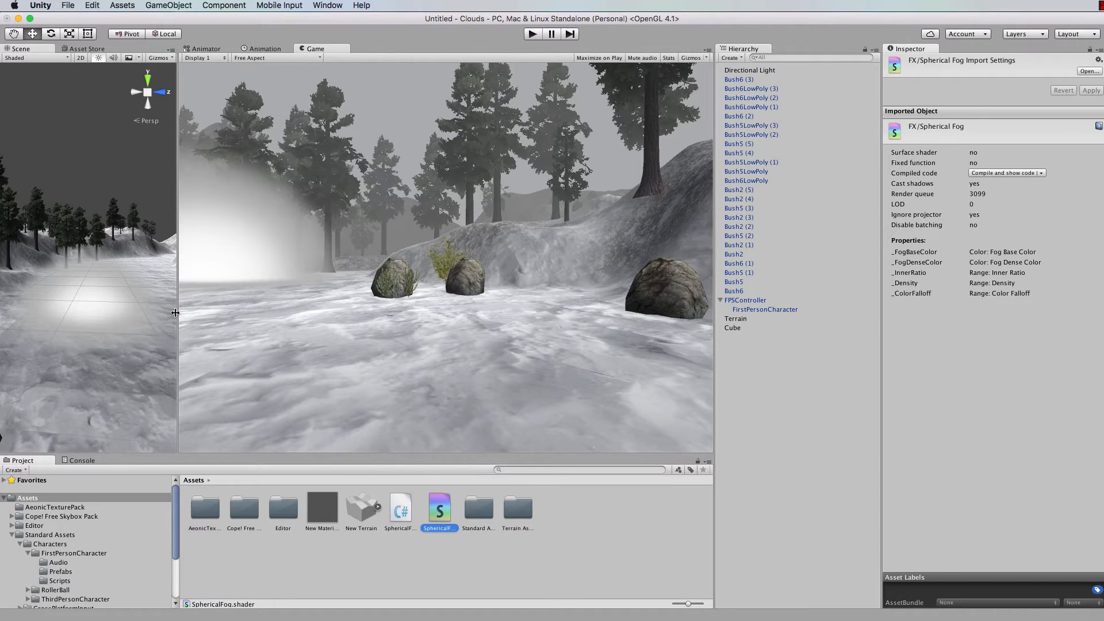
- Import the CloudsToy package from the Asset Store, leaving out the Standard Assets Scripts folder with its camera scripts
{"action": "left_click_drag", "start_coordinate": [176, 312], "coordinate": [487, 357]}
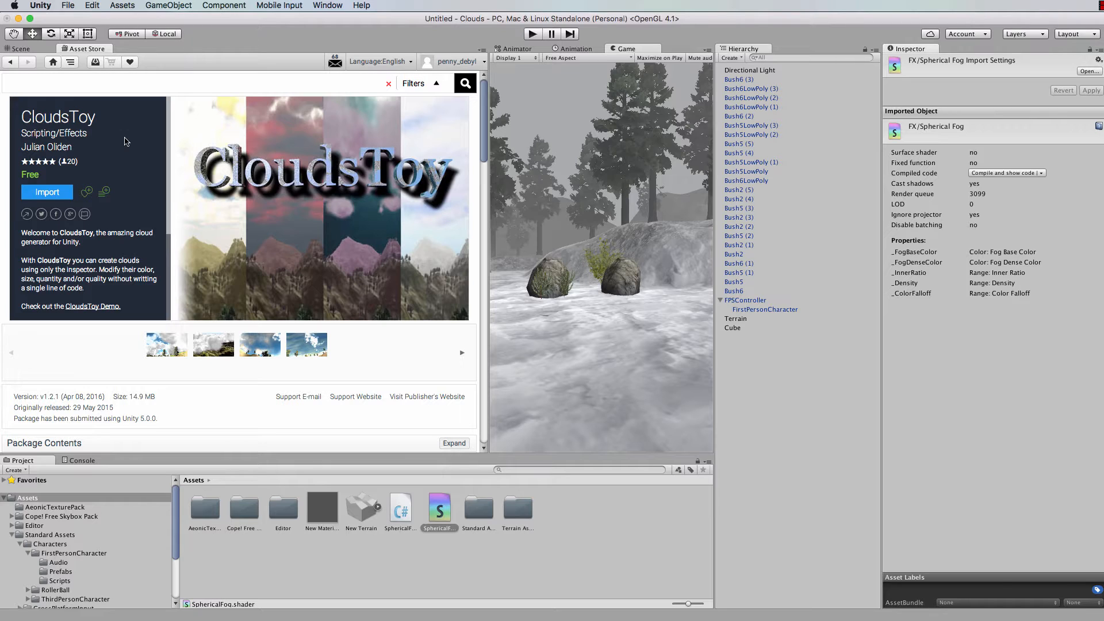
{"action": "left_click", "coordinate": [51, 193]}
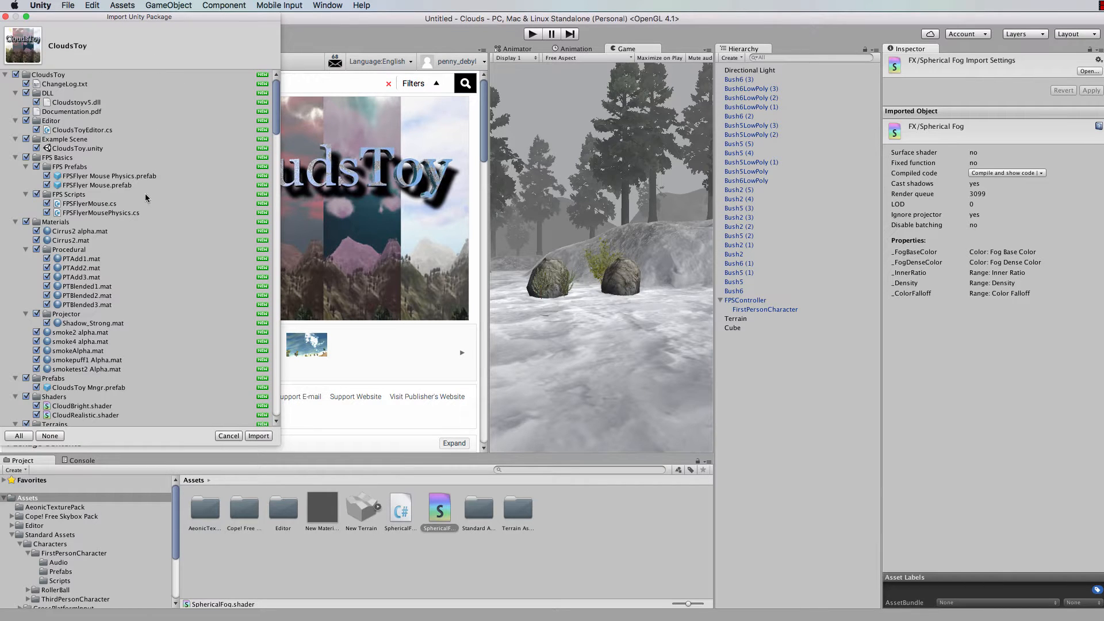
{"action": "scroll", "coordinate": [147, 196], "scroll_direction": "down", "scroll_amount": 15}
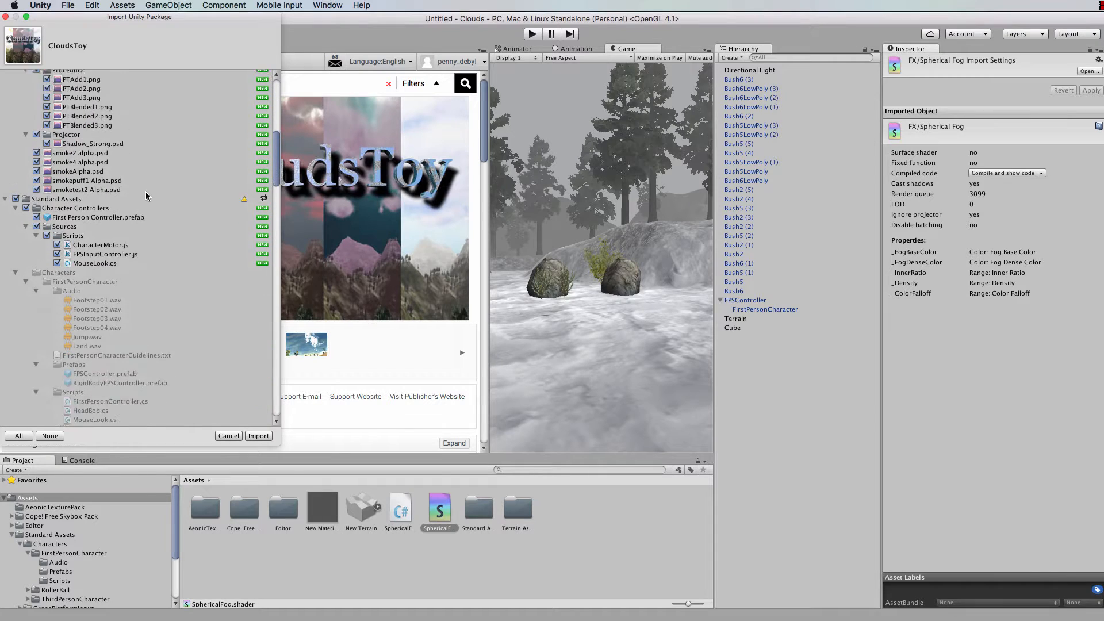
{"action": "scroll", "coordinate": [146, 194], "scroll_direction": "down", "scroll_amount": 10}
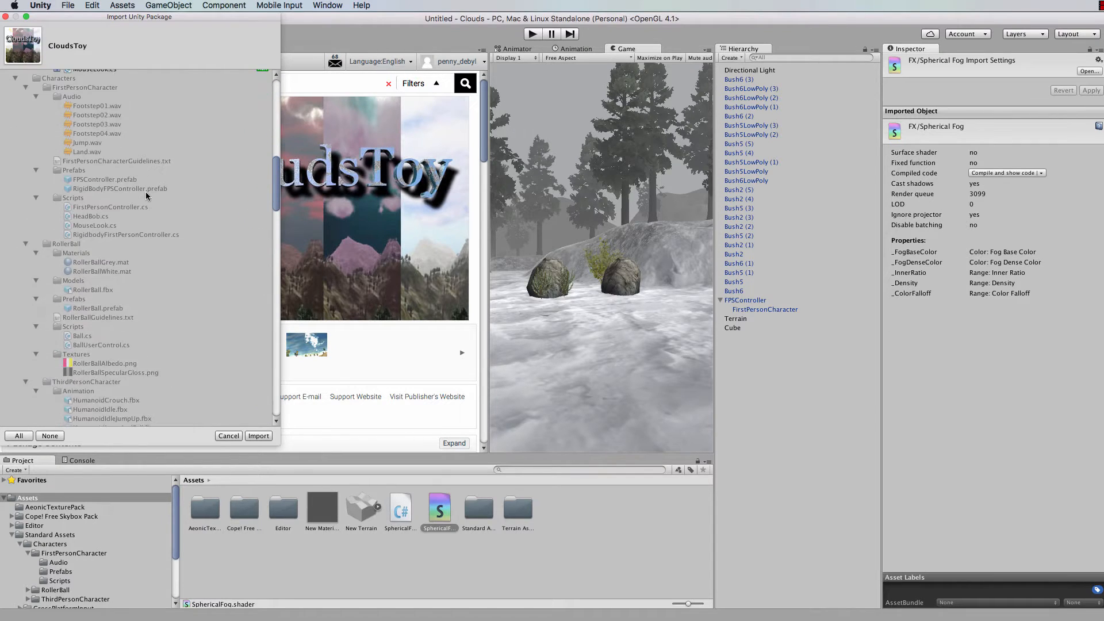
{"action": "scroll", "coordinate": [146, 196], "scroll_direction": "down", "scroll_amount": 15}
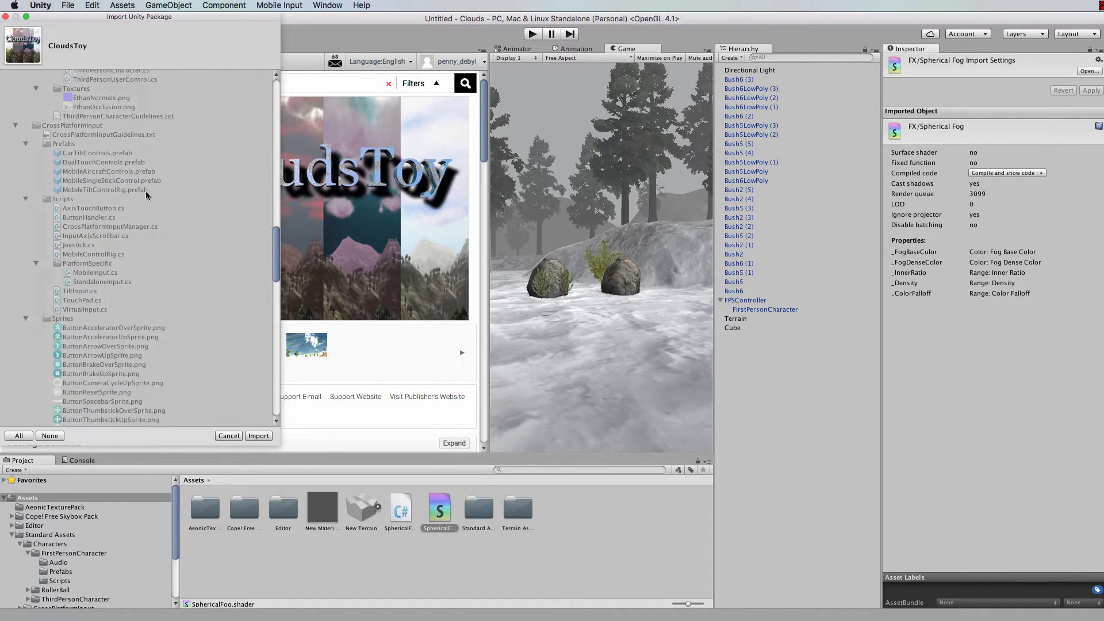
{"action": "scroll", "coordinate": [146, 196], "scroll_direction": "down", "scroll_amount": 15}
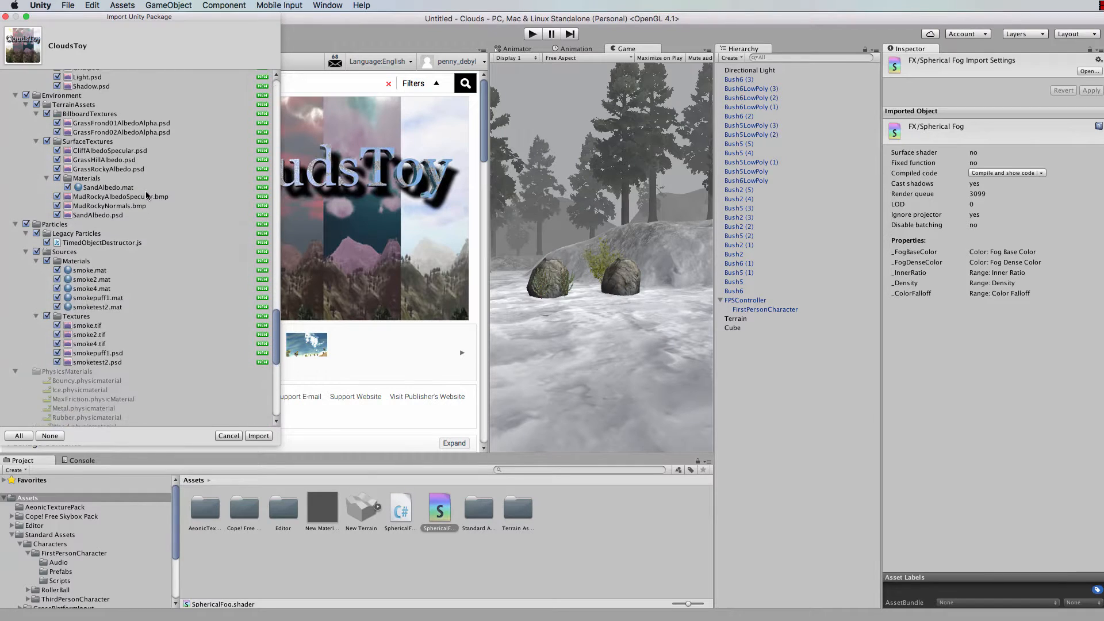
{"action": "scroll", "coordinate": [146, 195], "scroll_direction": "down", "scroll_amount": 15}
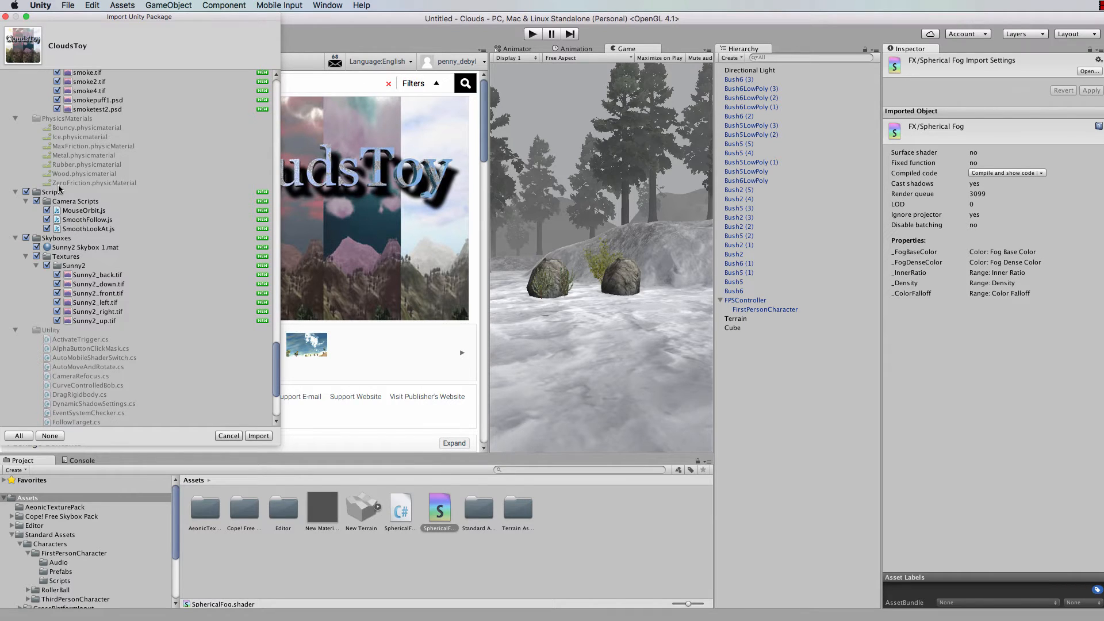
{"action": "left_click", "coordinate": [26, 192]}
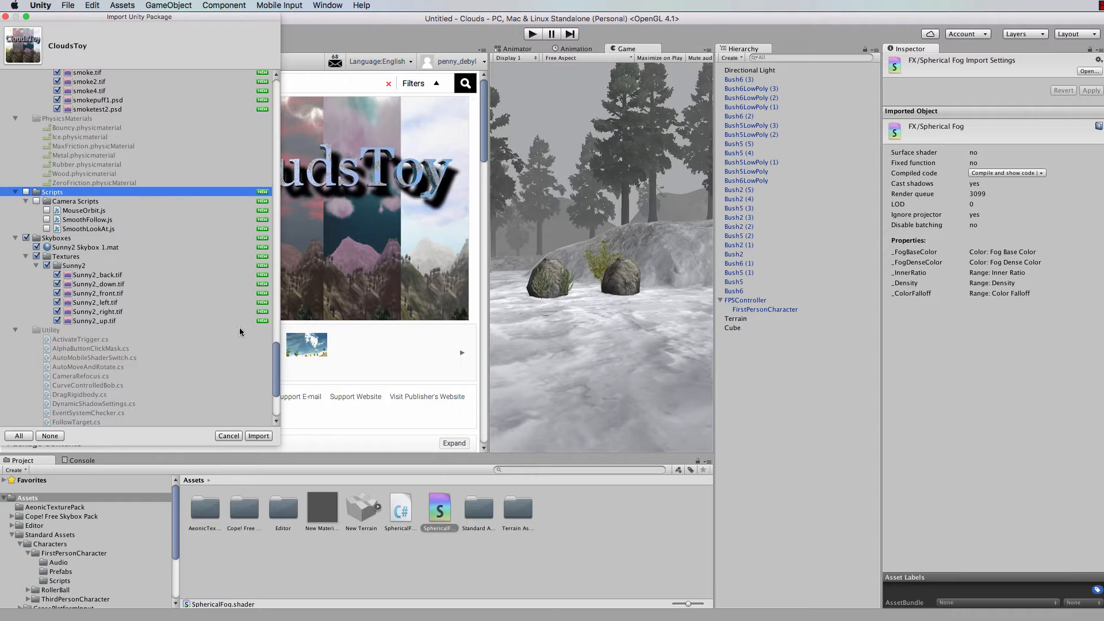
{"action": "left_click", "coordinate": [258, 435]}
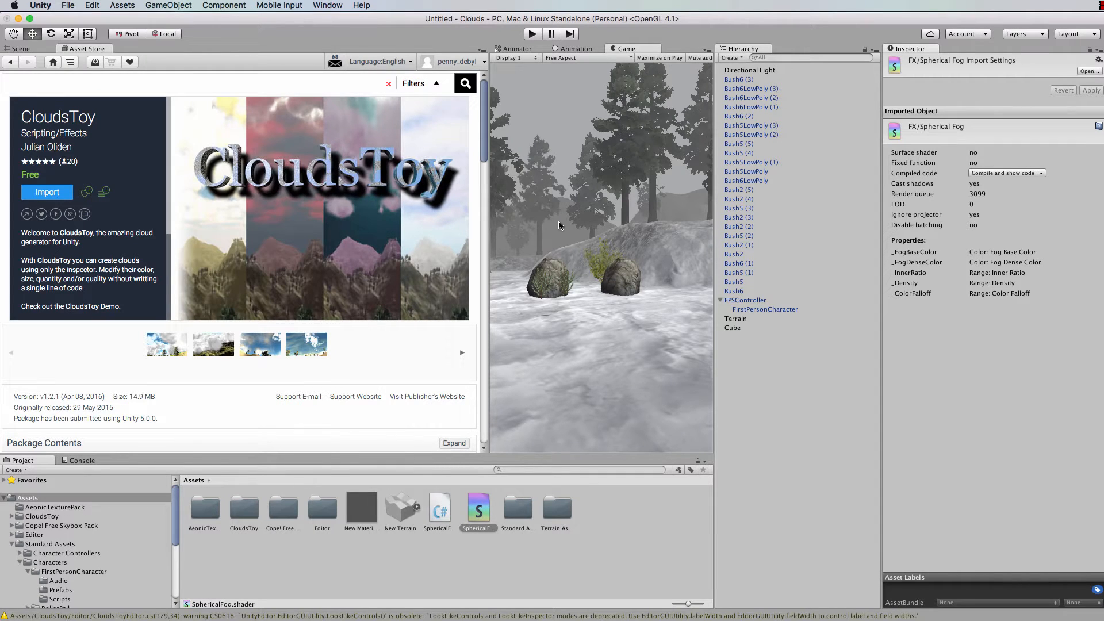
- Return to the Scene view and delete the Cube that carries the spherical fog
{"action": "left_click", "coordinate": [21, 49]}
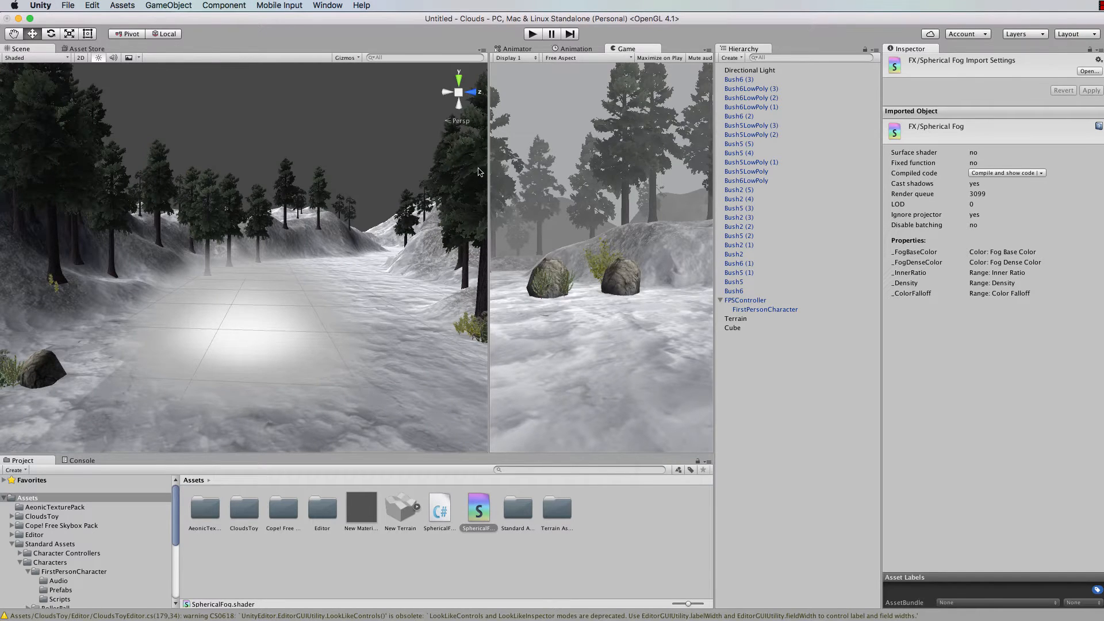
{"action": "left_click_drag", "start_coordinate": [488, 170], "coordinate": [343, 173]}
{"action": "left_click", "coordinate": [732, 328]}
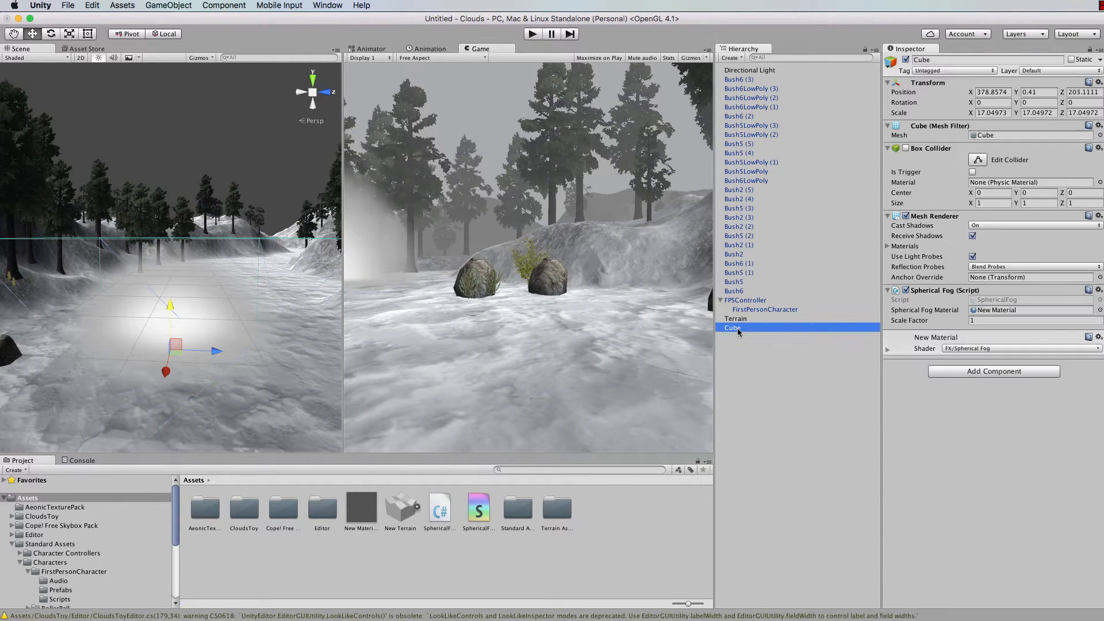
{"action": "key", "text": "Delete"}
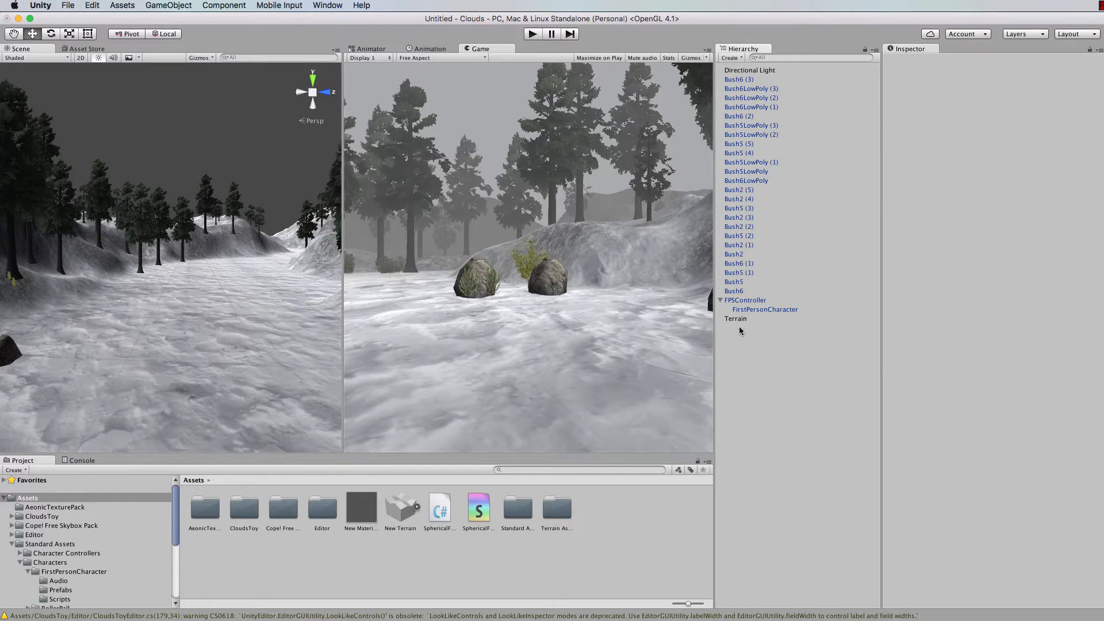
- Place the prefab from the CloudsToy Prefabs folder onto the middle of the terrain in the Scene view
{"action": "double_click", "coordinate": [251, 514]}
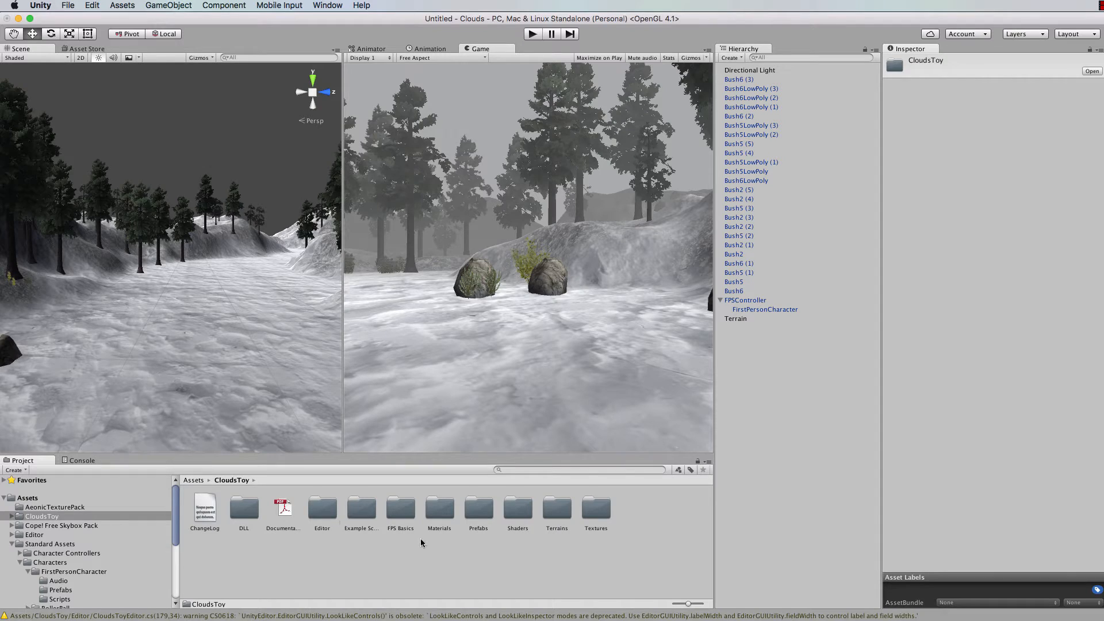
{"action": "double_click", "coordinate": [481, 509]}
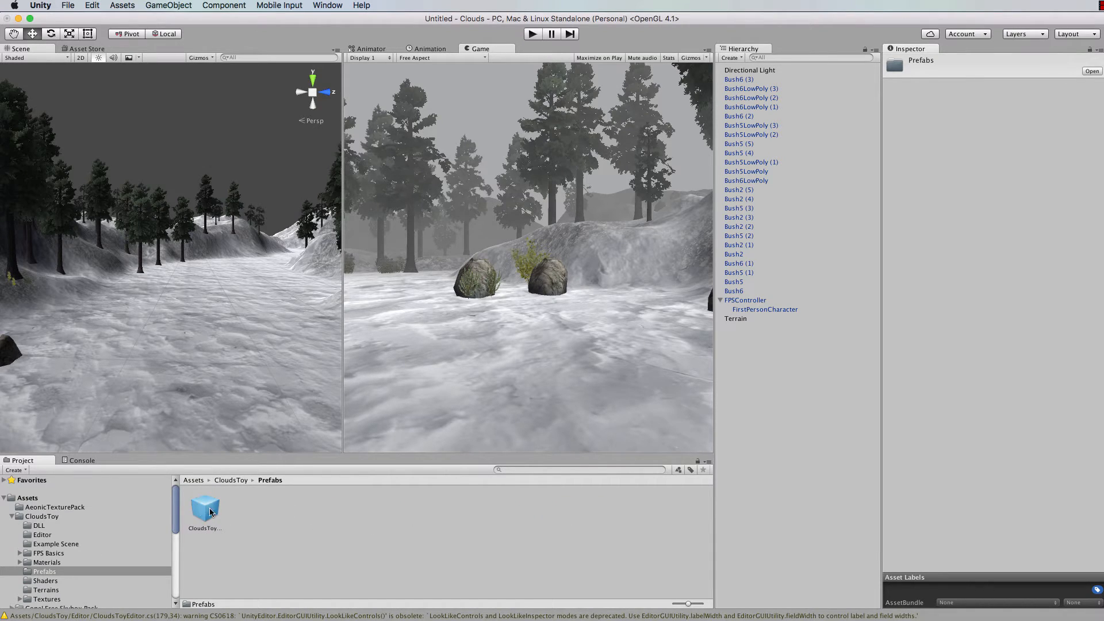
{"action": "right_click_drag", "start_coordinate": [181, 274], "coordinate": [195, 344]}
{"action": "scroll", "coordinate": [194, 343], "scroll_direction": "down", "scroll_amount": 10}
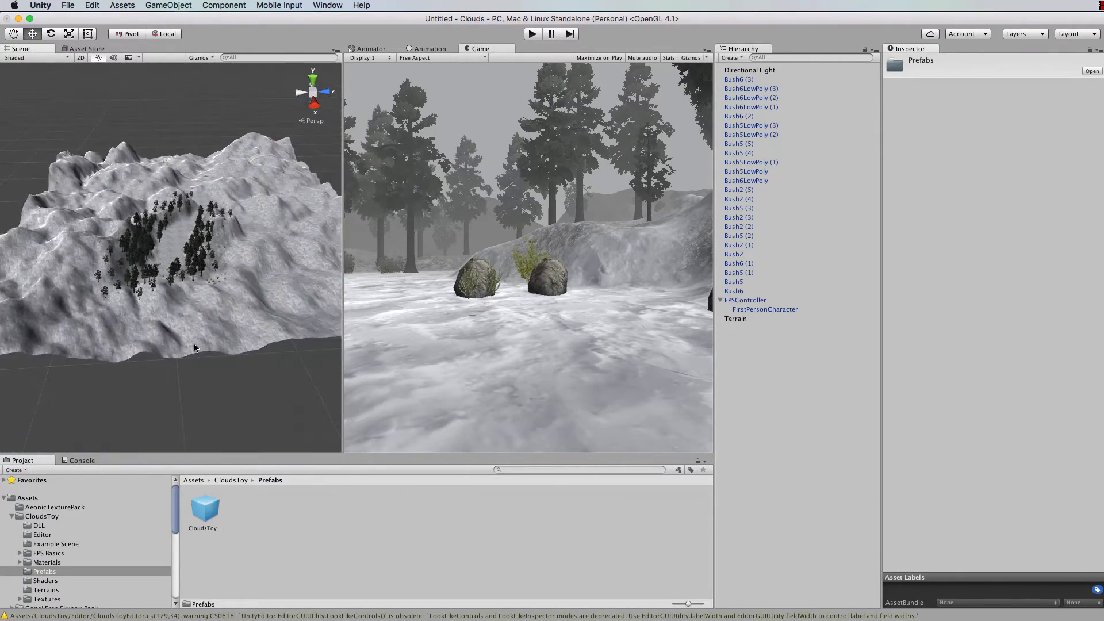
{"action": "left_click_drag", "start_coordinate": [164, 315], "coordinate": [177, 289], "text": "alt"}
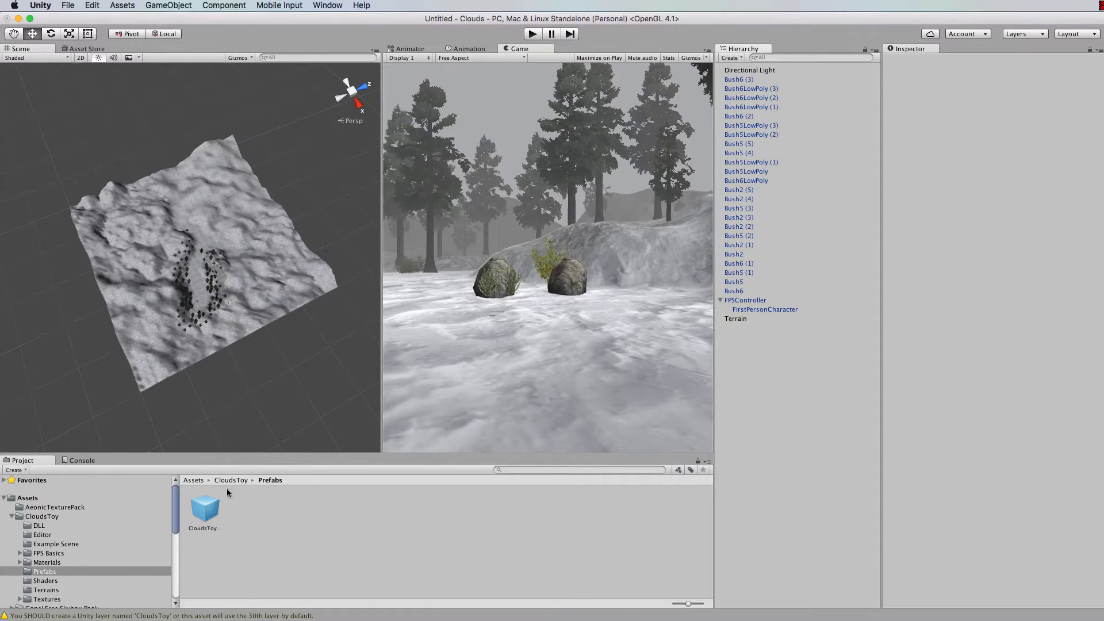
{"action": "left_click_drag", "start_coordinate": [208, 513], "coordinate": [208, 256]}
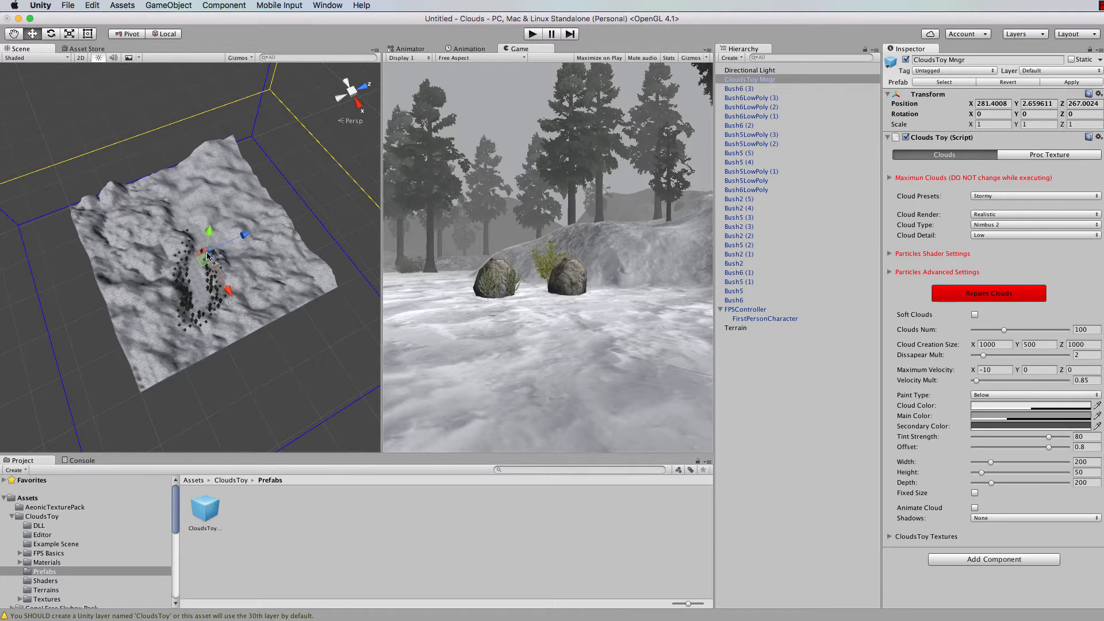
- Move the CloudsToy Mngr along its X axis to about 207 so its cloud volume surrounds the terrain
{"action": "scroll", "coordinate": [208, 256], "scroll_direction": "down", "scroll_amount": 10}
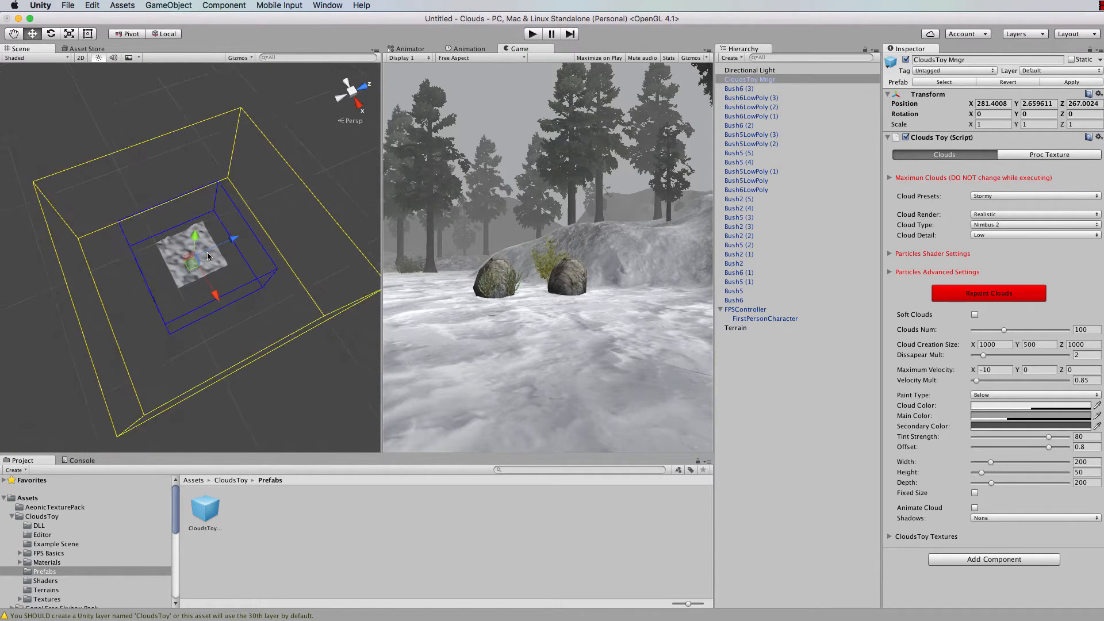
{"action": "scroll", "coordinate": [208, 256], "scroll_direction": "up", "scroll_amount": 5}
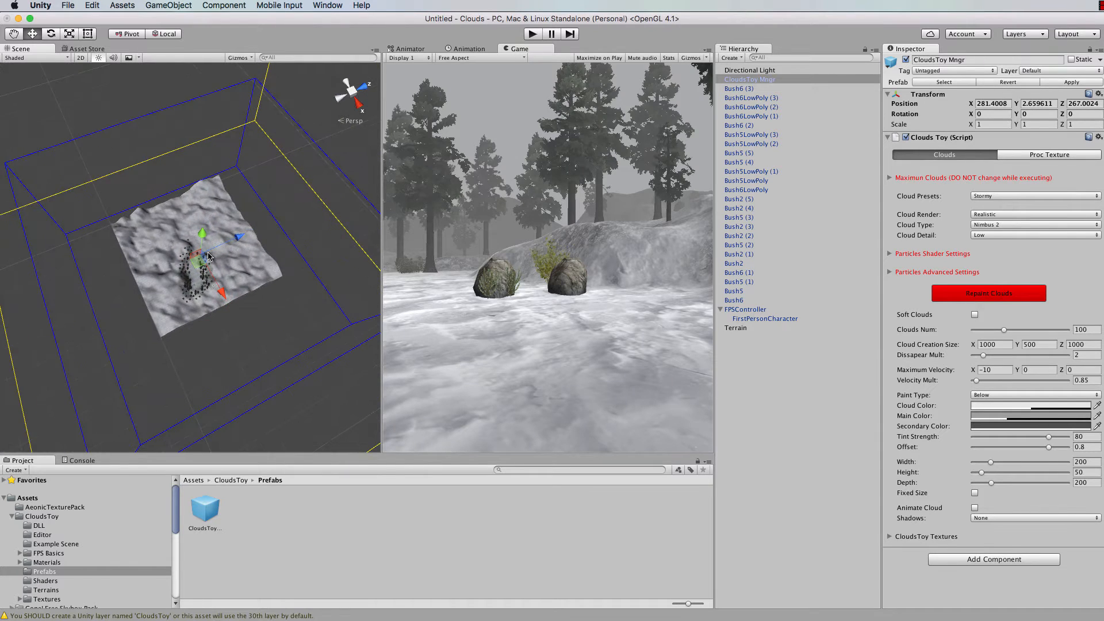
{"action": "scroll", "coordinate": [208, 256], "scroll_direction": "down", "scroll_amount": 6}
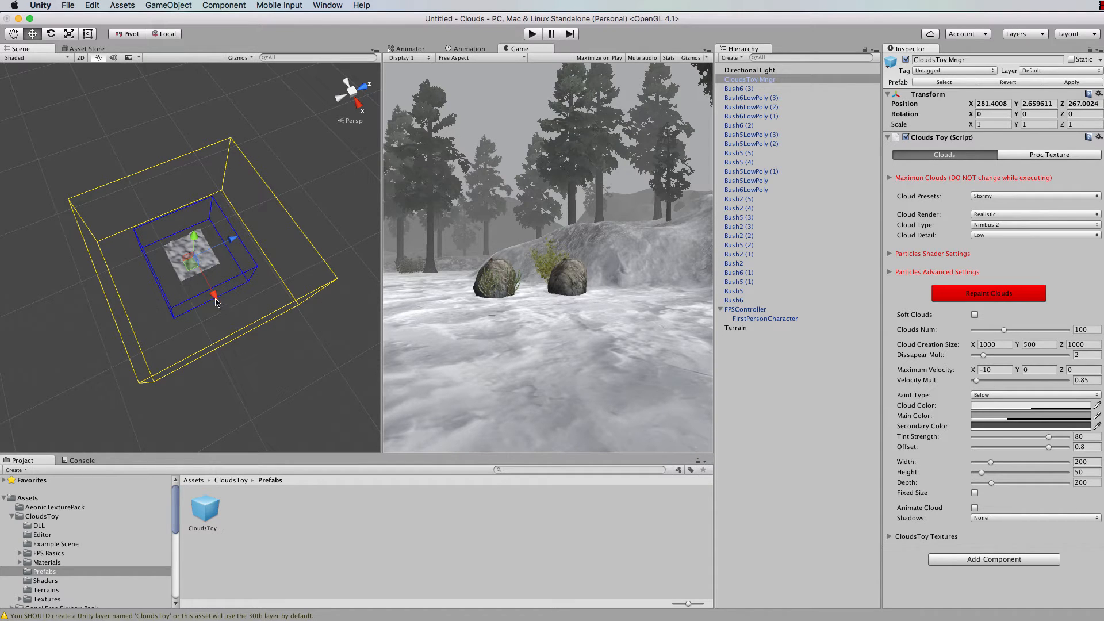
{"action": "left_click_drag", "start_coordinate": [216, 303], "coordinate": [212, 292]}
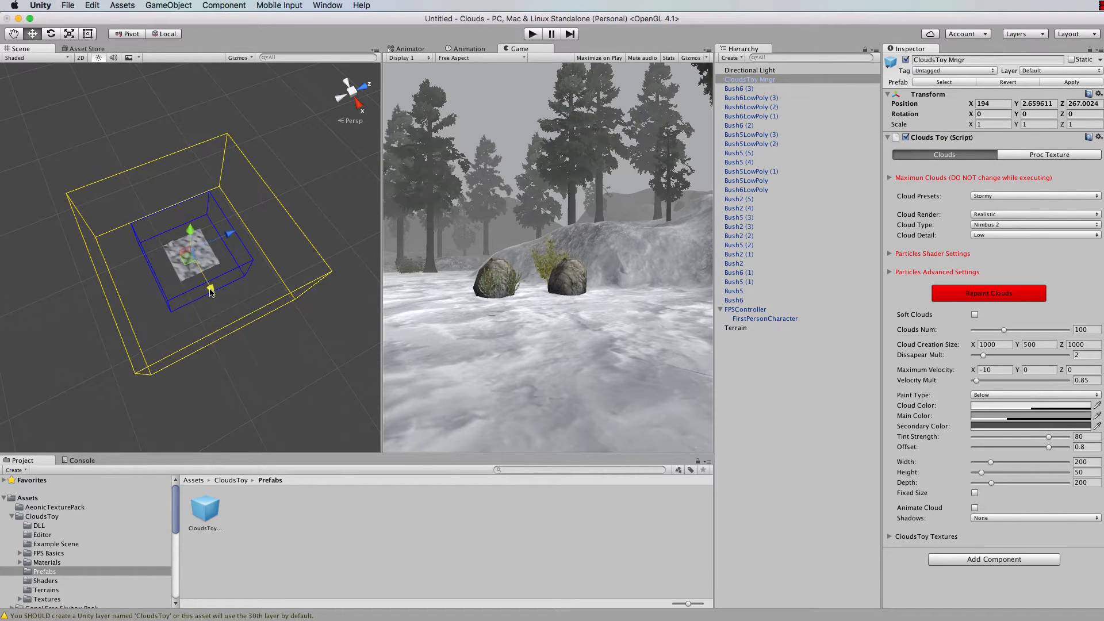
{"action": "scroll", "coordinate": [212, 292], "scroll_direction": "up", "scroll_amount": 3}
{"action": "scroll", "coordinate": [197, 250], "scroll_direction": "up", "scroll_amount": 1}
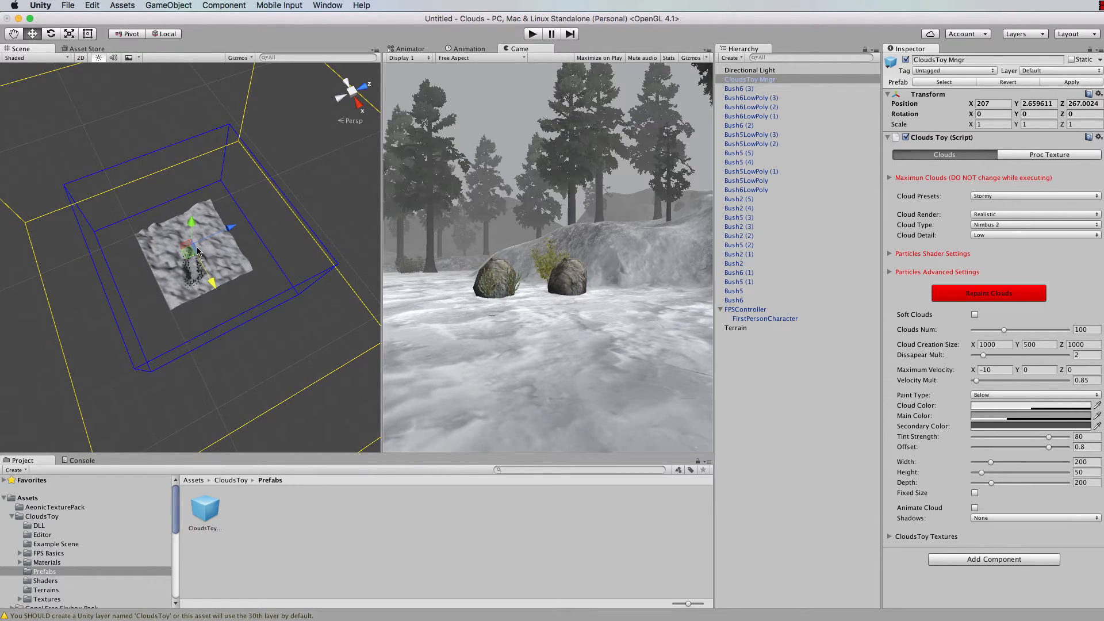
{"action": "scroll", "coordinate": [197, 250], "scroll_direction": "down", "scroll_amount": 5}
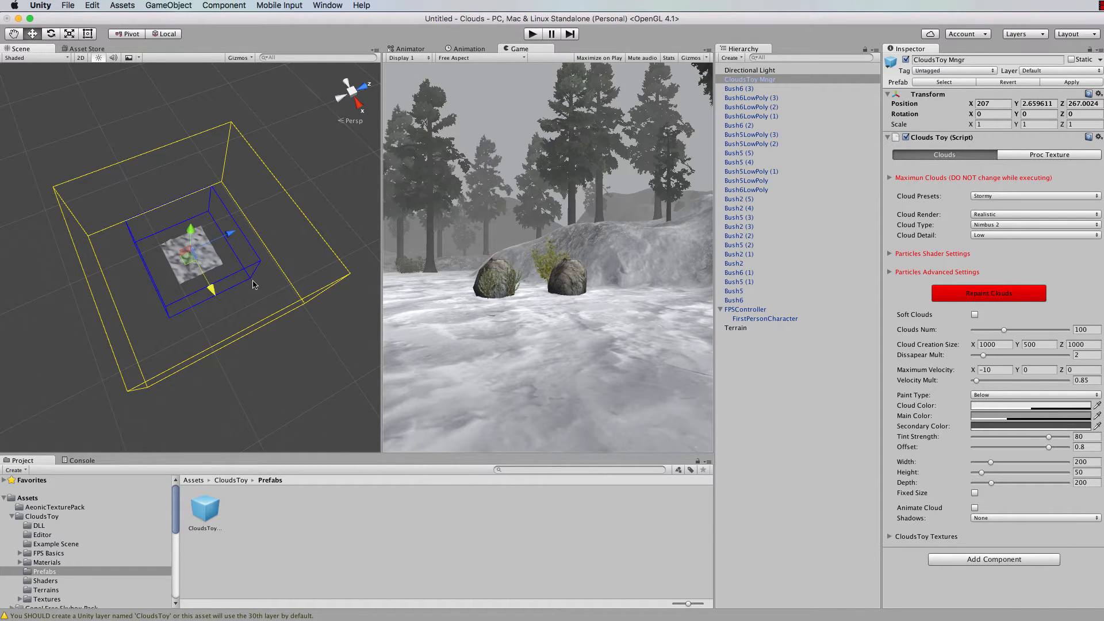
{"action": "scroll", "coordinate": [254, 284], "scroll_direction": "up", "scroll_amount": 5}
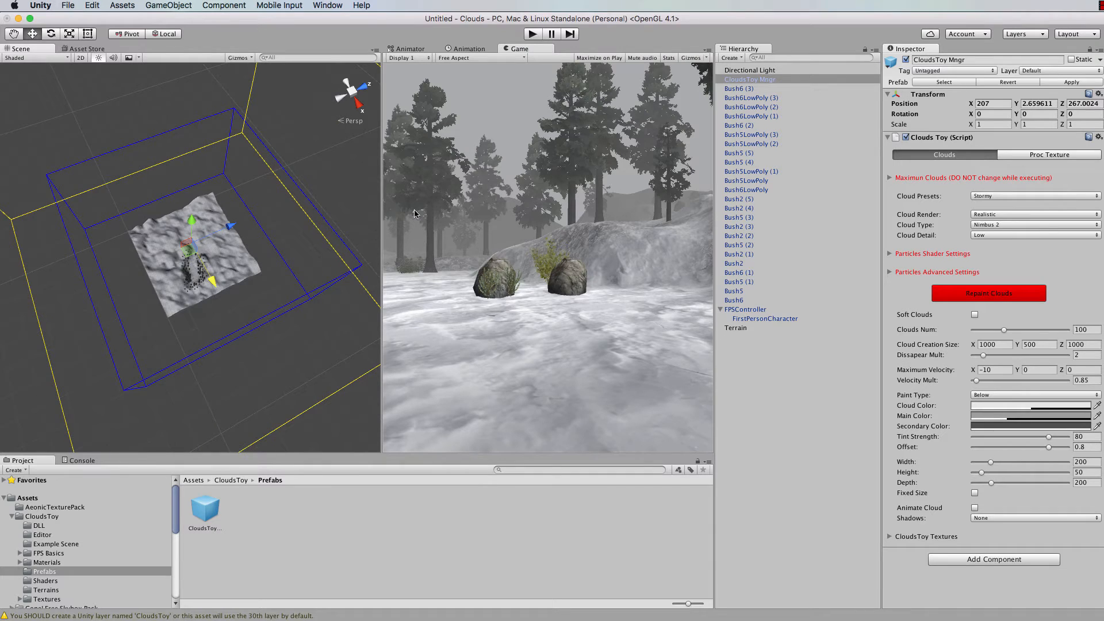
- Run the scene to view the generated clouds from the first-person camera and pause the playback
{"action": "left_click", "coordinate": [532, 33]}
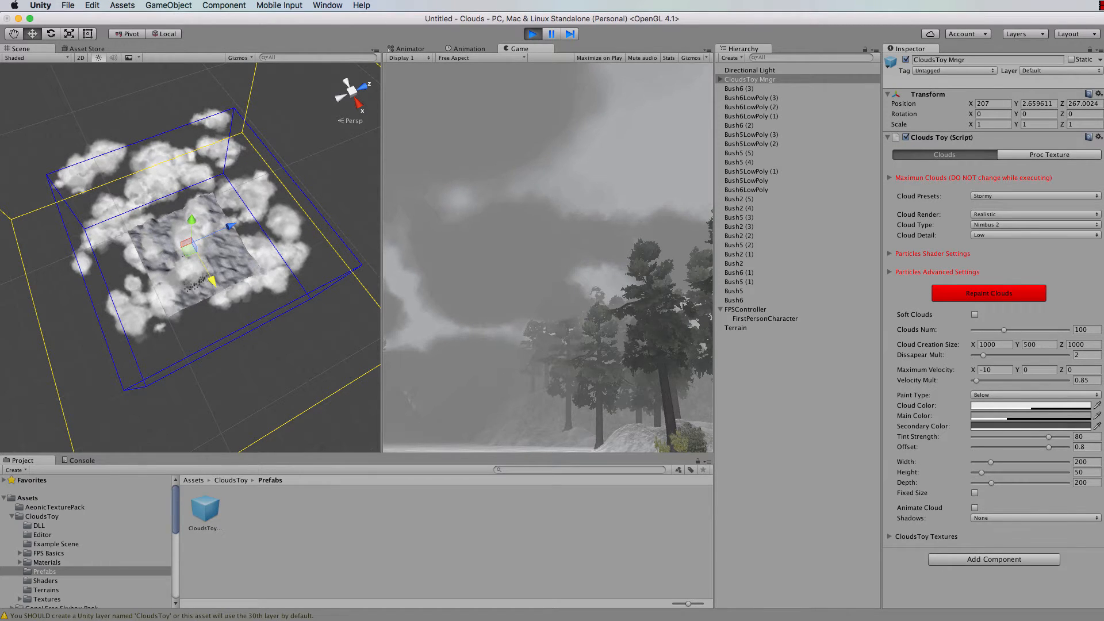
{"action": "key", "text": "Escape"}
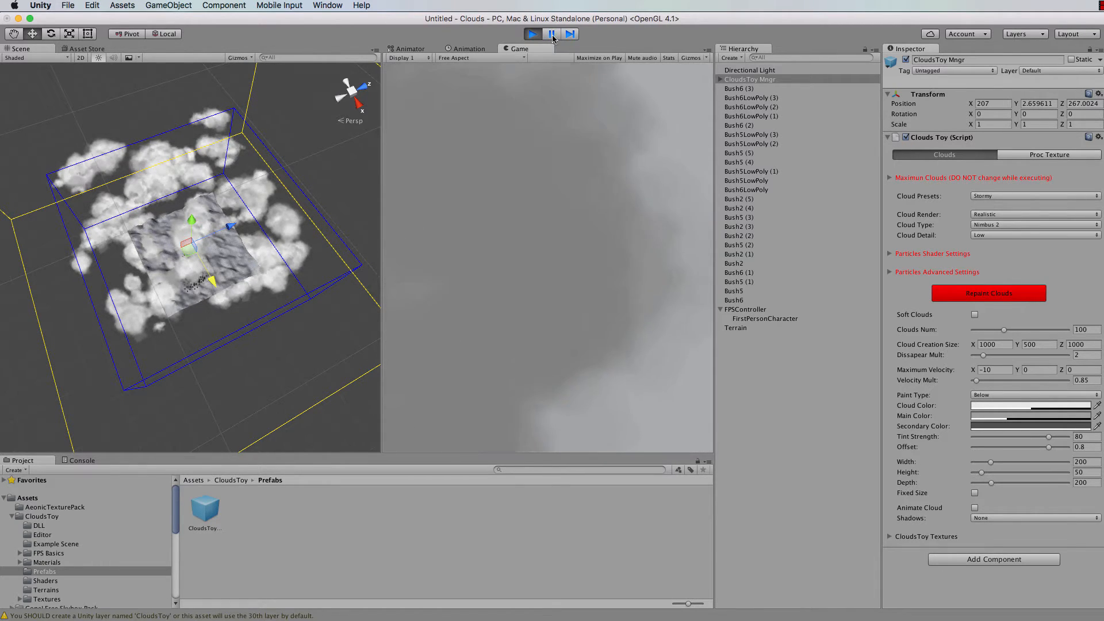
{"action": "left_click", "coordinate": [552, 35]}
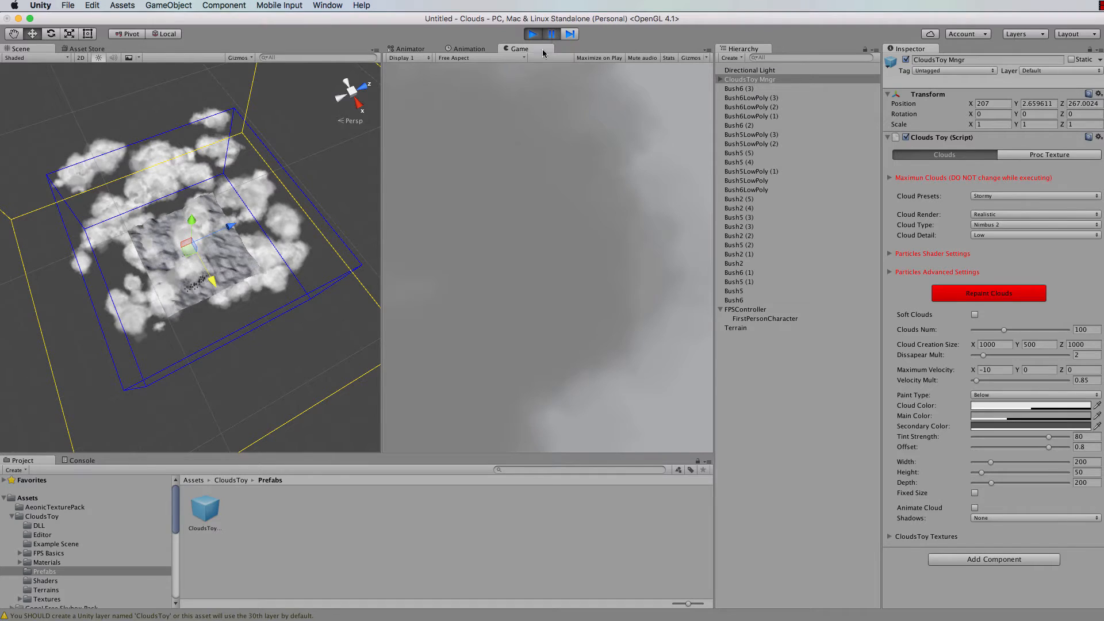
- List the individual clouds under CloudsToy Mngr and inspect Cloud0 Big to Cloud3 Big while the scene is paused
{"action": "left_click", "coordinate": [721, 81]}
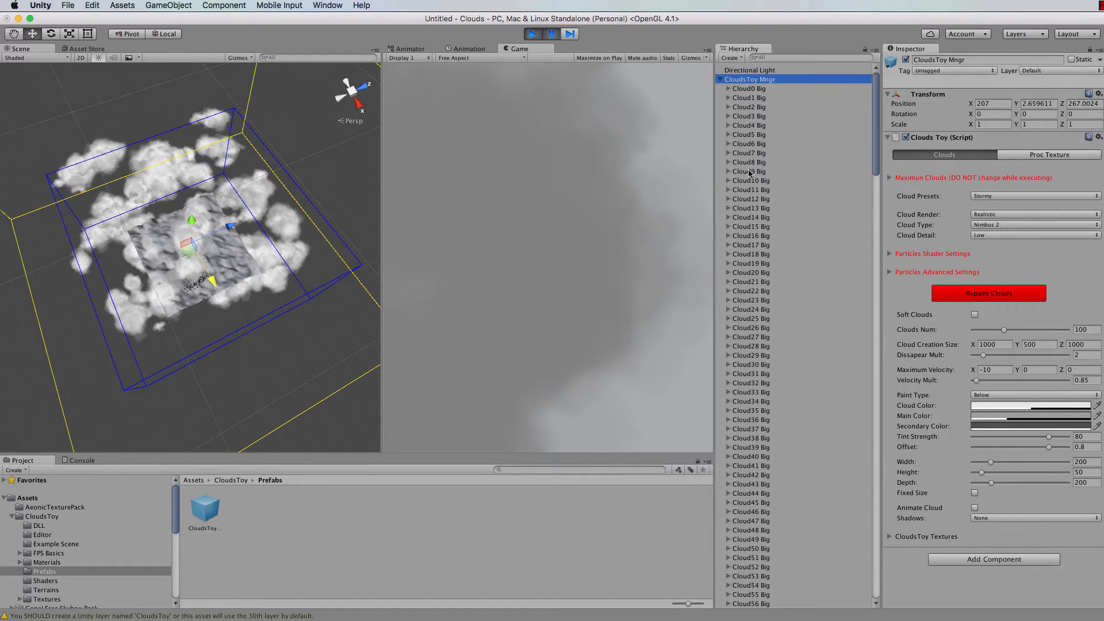
{"action": "left_click", "coordinate": [746, 90]}
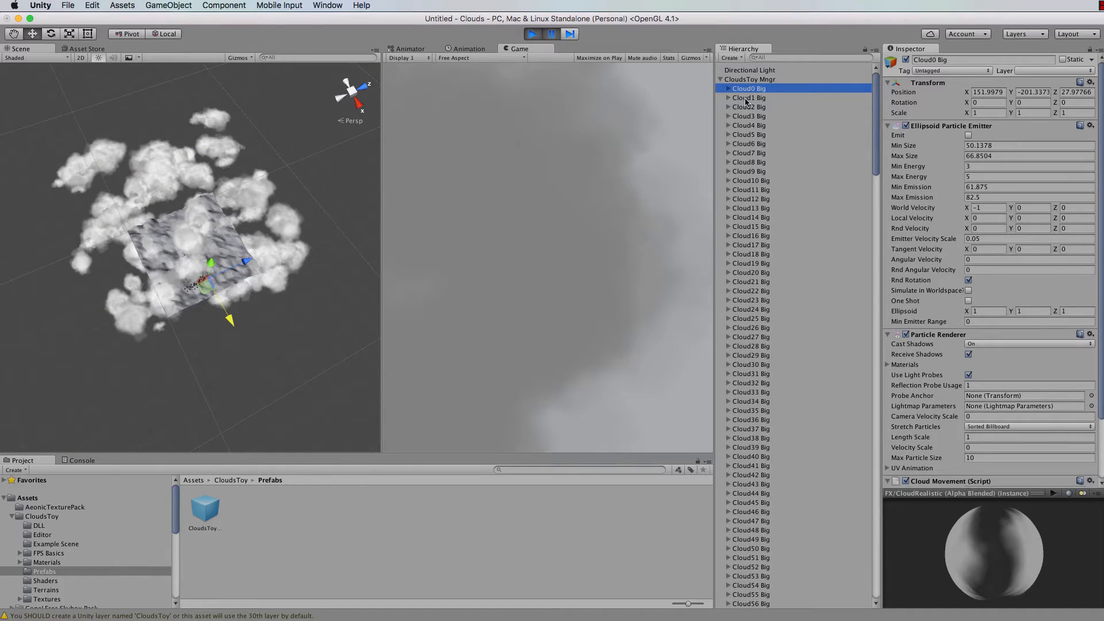
{"action": "left_click", "coordinate": [745, 98]}
{"action": "left_click", "coordinate": [746, 110]}
{"action": "left_click", "coordinate": [742, 118]}
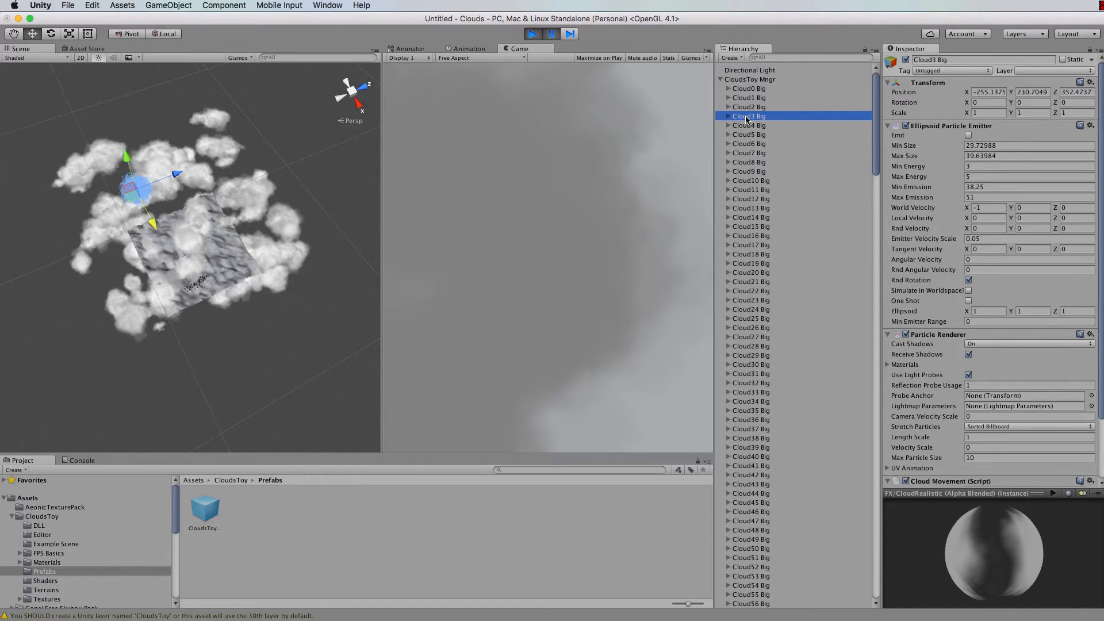
{"action": "left_click", "coordinate": [746, 108]}
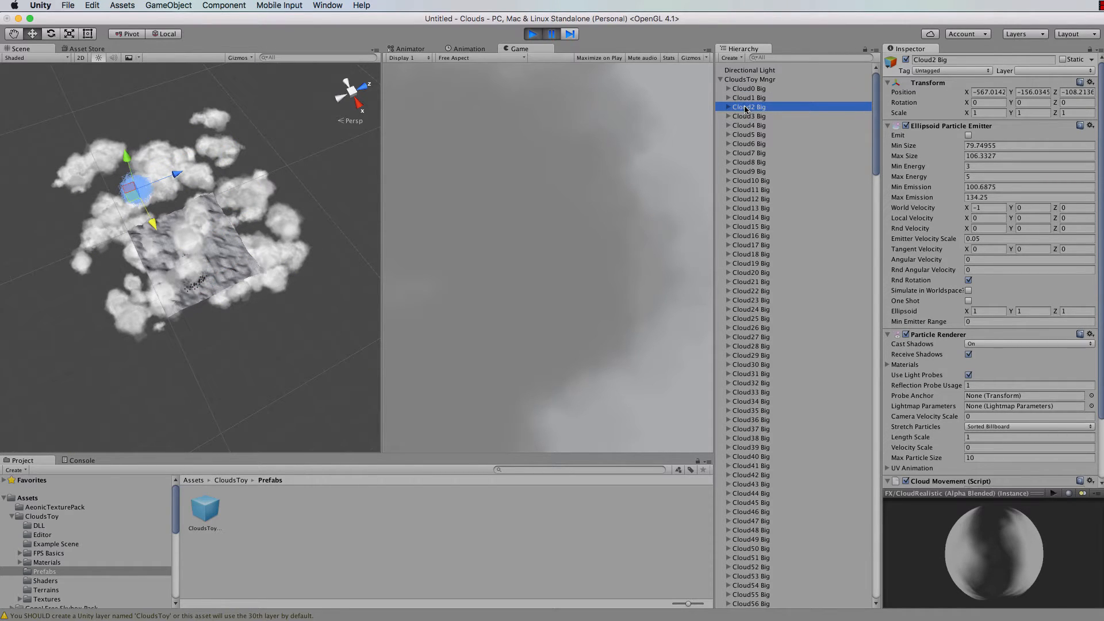
- Frame Cloud2 Big in the Scene view, examine its particles up close from several sides, and stop the playback
{"action": "key", "text": "f"}
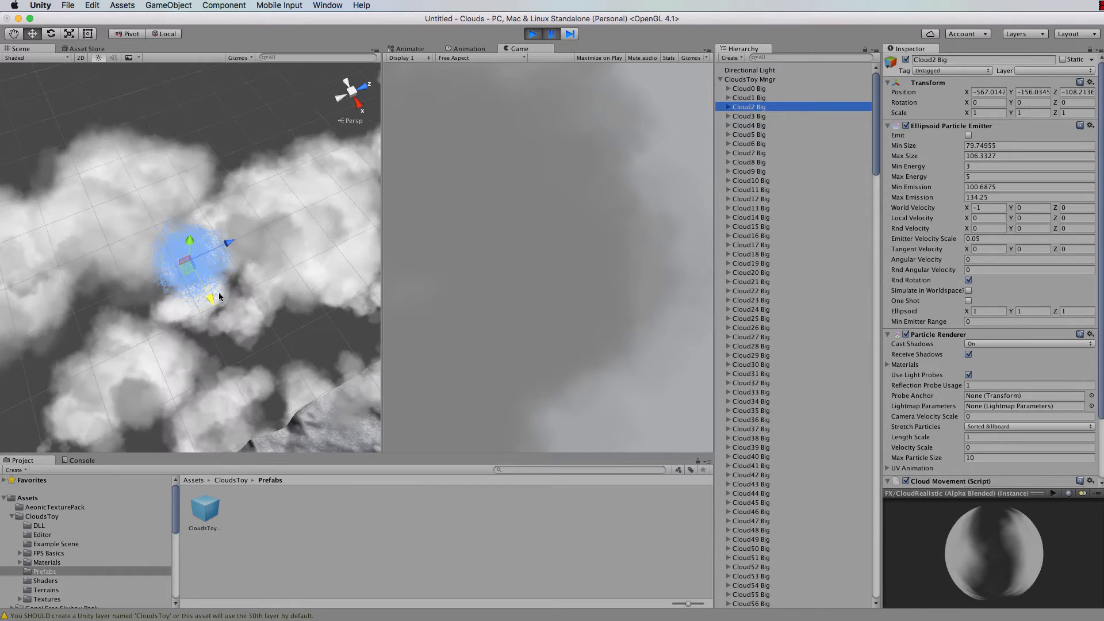
{"action": "scroll", "coordinate": [213, 296], "scroll_direction": "up", "scroll_amount": 5}
{"action": "scroll", "coordinate": [213, 300], "scroll_direction": "up", "scroll_amount": 2}
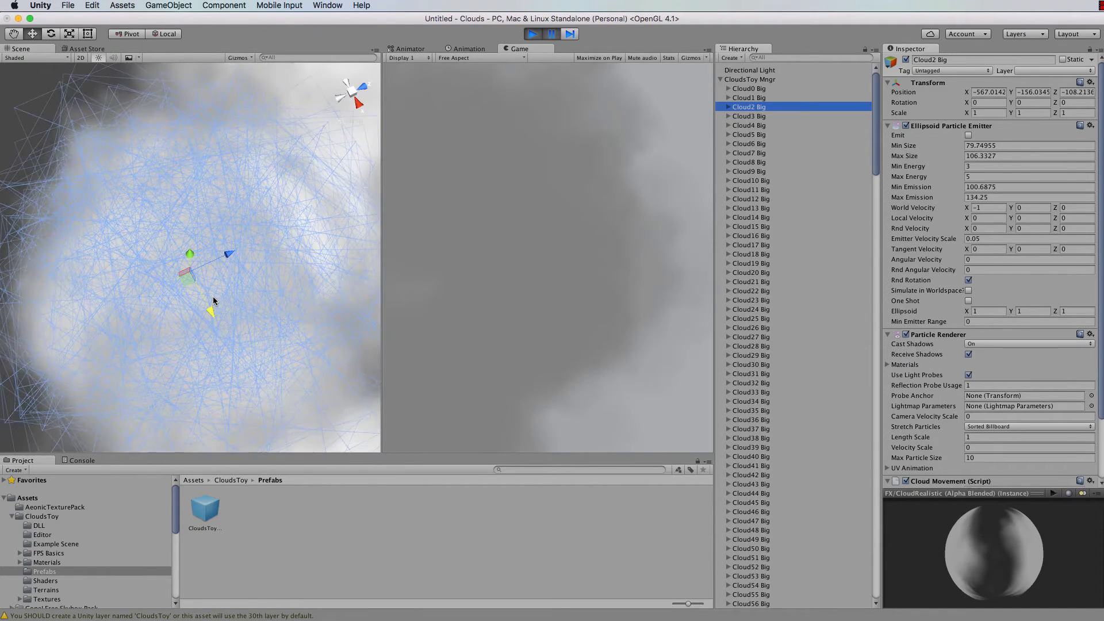
{"action": "left_click_drag", "start_coordinate": [260, 316], "coordinate": [432, 152], "text": "alt"}
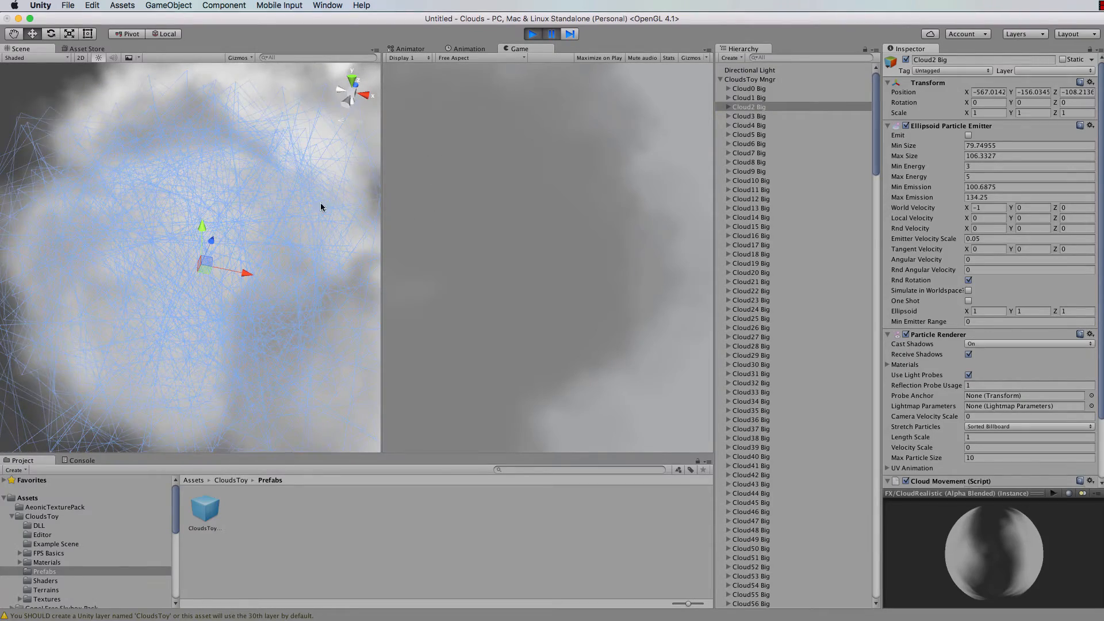
{"action": "left_click_drag", "start_coordinate": [320, 207], "coordinate": [180, 168], "text": "alt"}
{"action": "left_click_drag", "start_coordinate": [191, 207], "coordinate": [228, 214], "text": "alt"}
{"action": "left_click", "coordinate": [533, 34]}
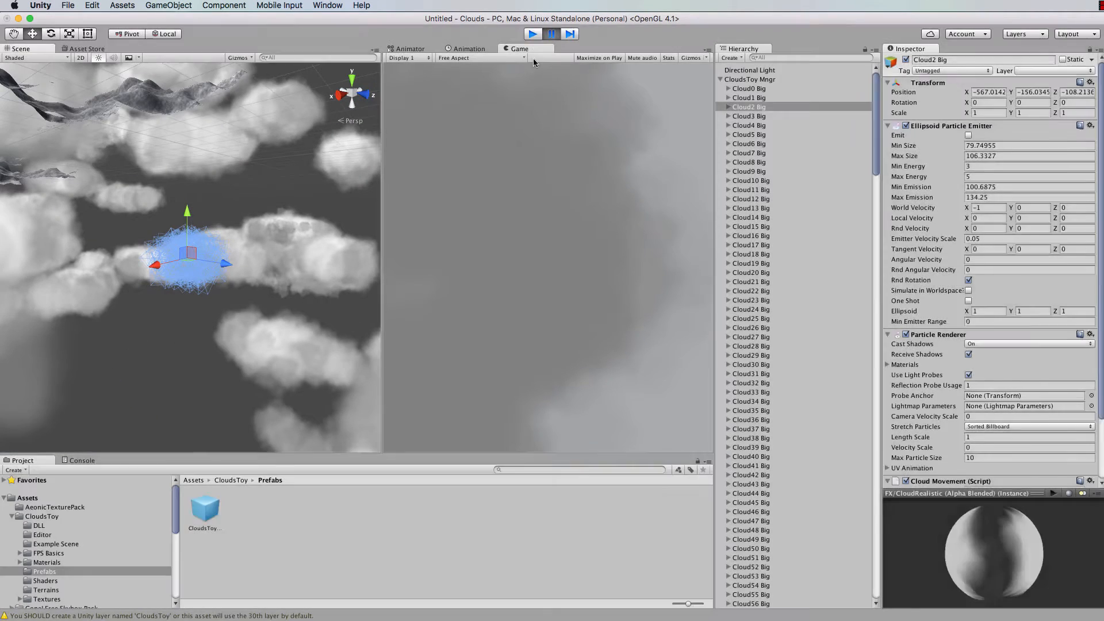
- Enlarge the Game view, run the scene, walk across the snowy terrain to observe the clouds, and stop the playback
{"action": "left_click_drag", "start_coordinate": [380, 262], "coordinate": [210, 264]}
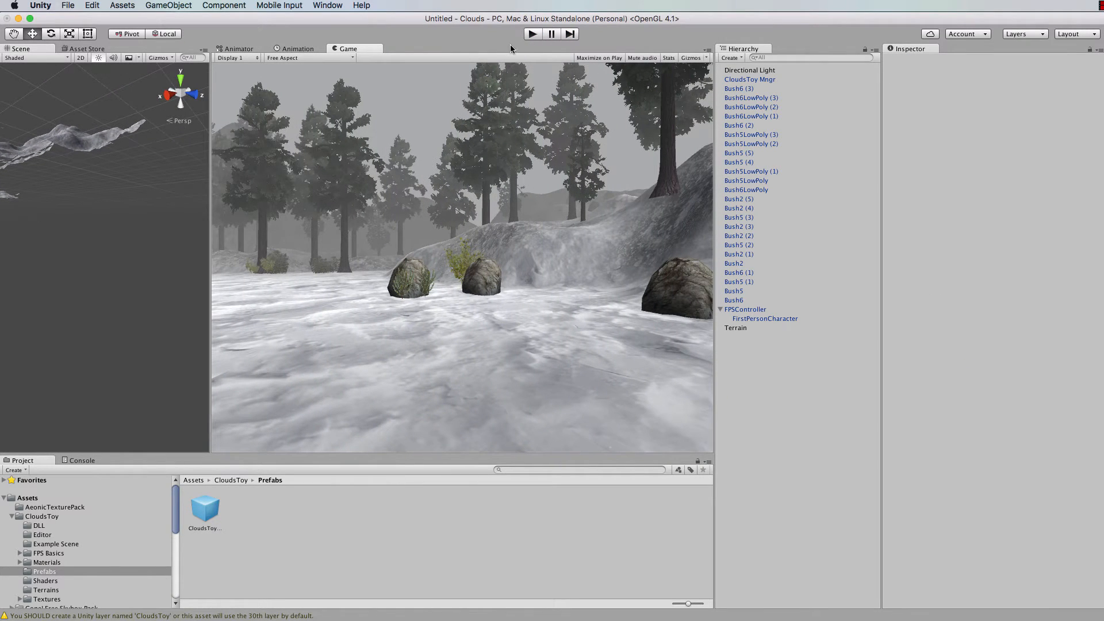
{"action": "left_click", "coordinate": [533, 34]}
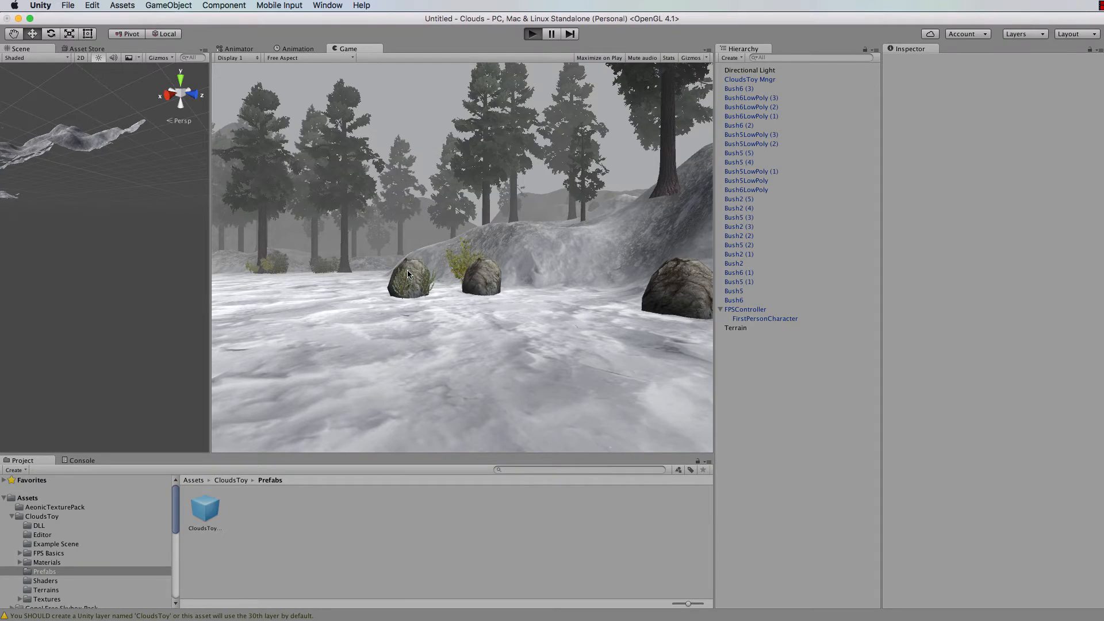
{"action": "key", "text": "w"}
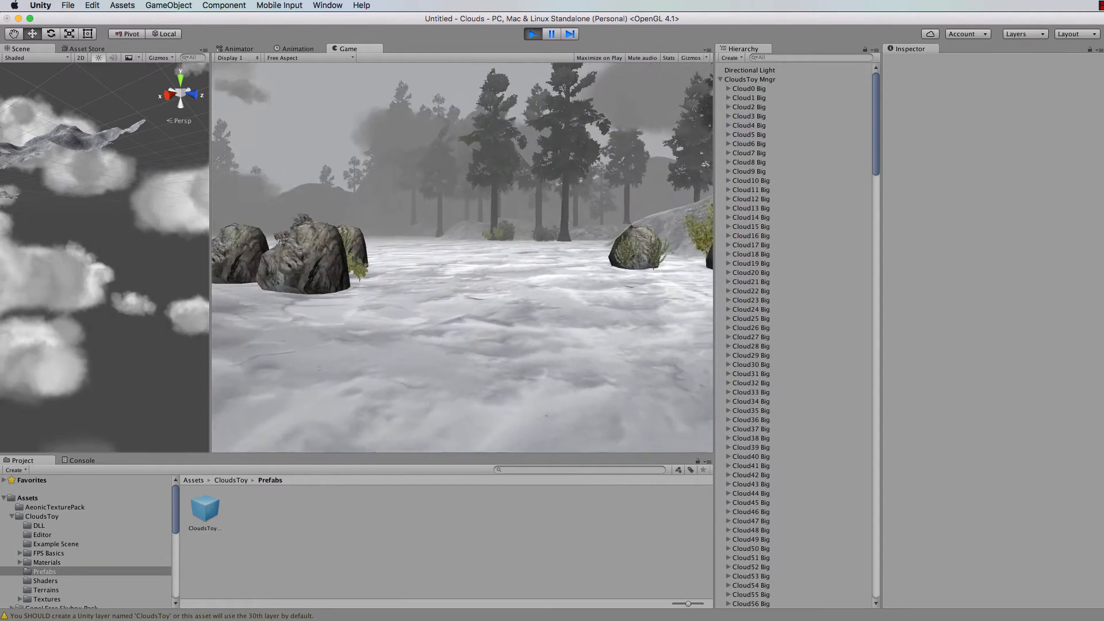
{"action": "key", "text": "w"}
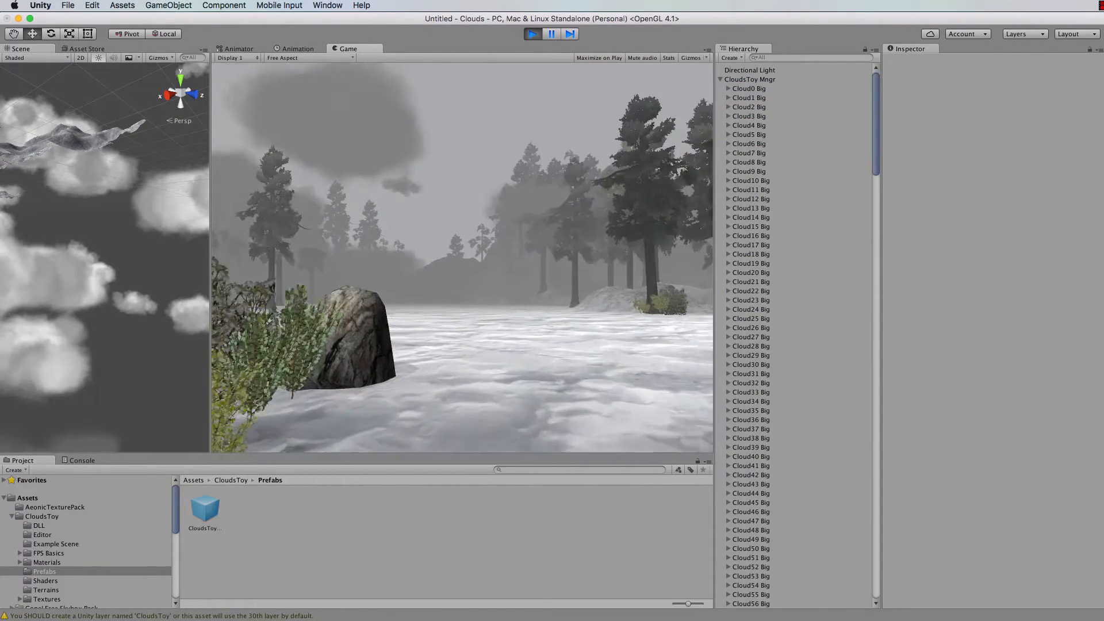
{"action": "key", "text": "w"}
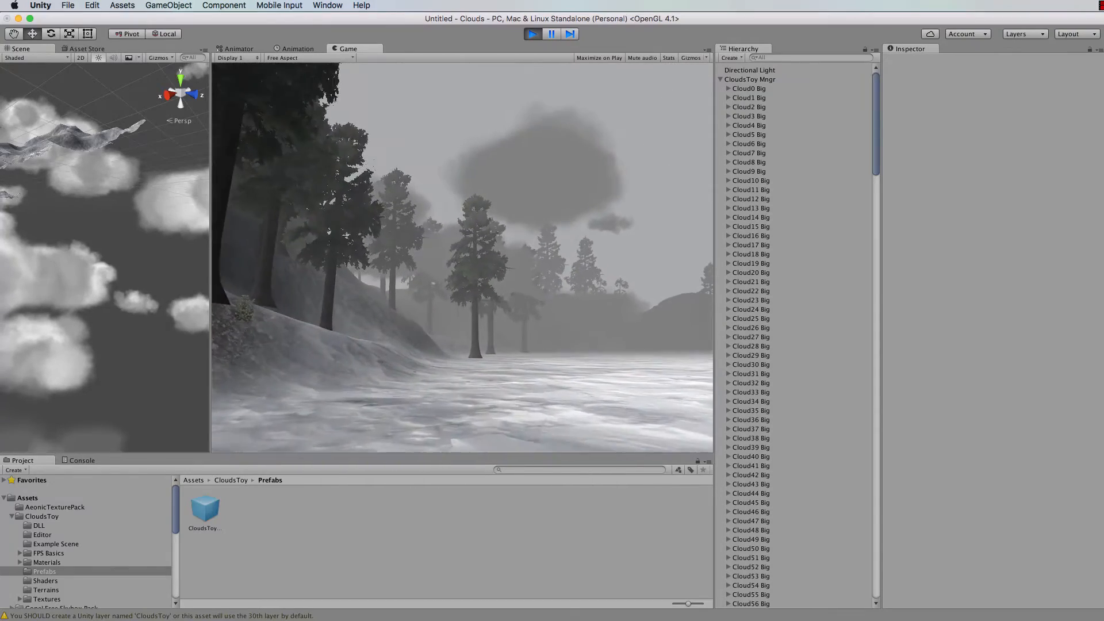
{"action": "key", "text": "w"}
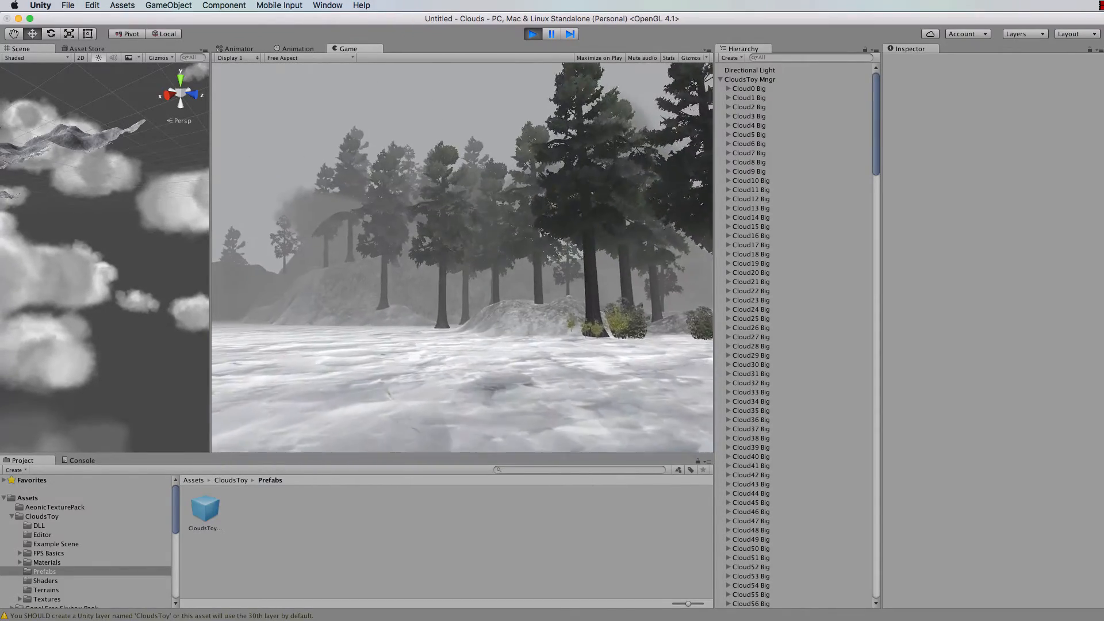
{"action": "key", "text": "w"}
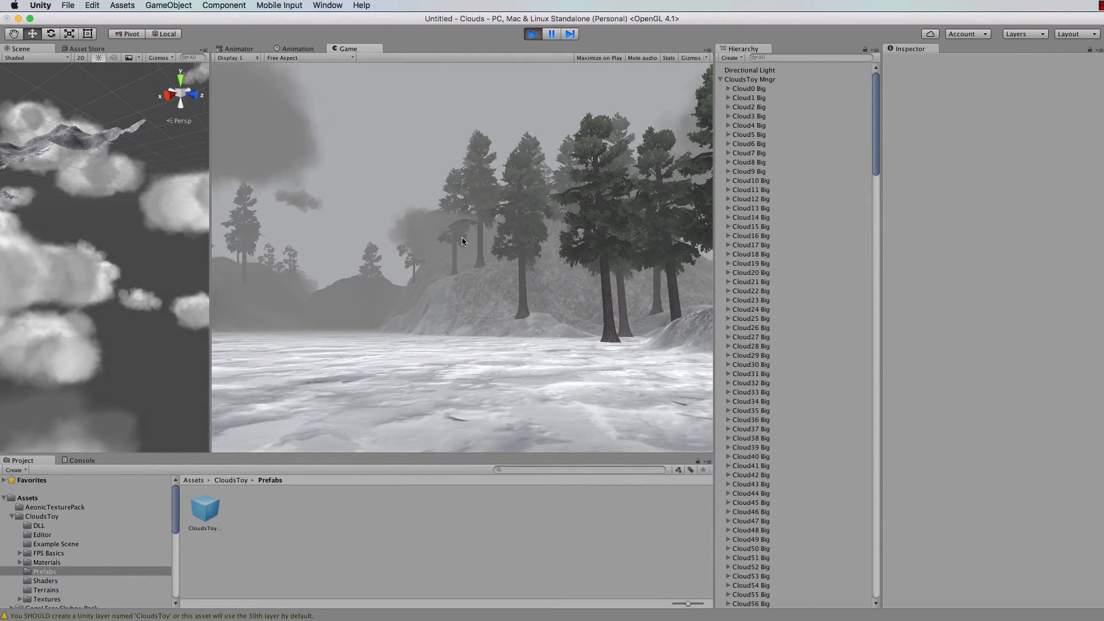
{"action": "key", "text": "super+p"}
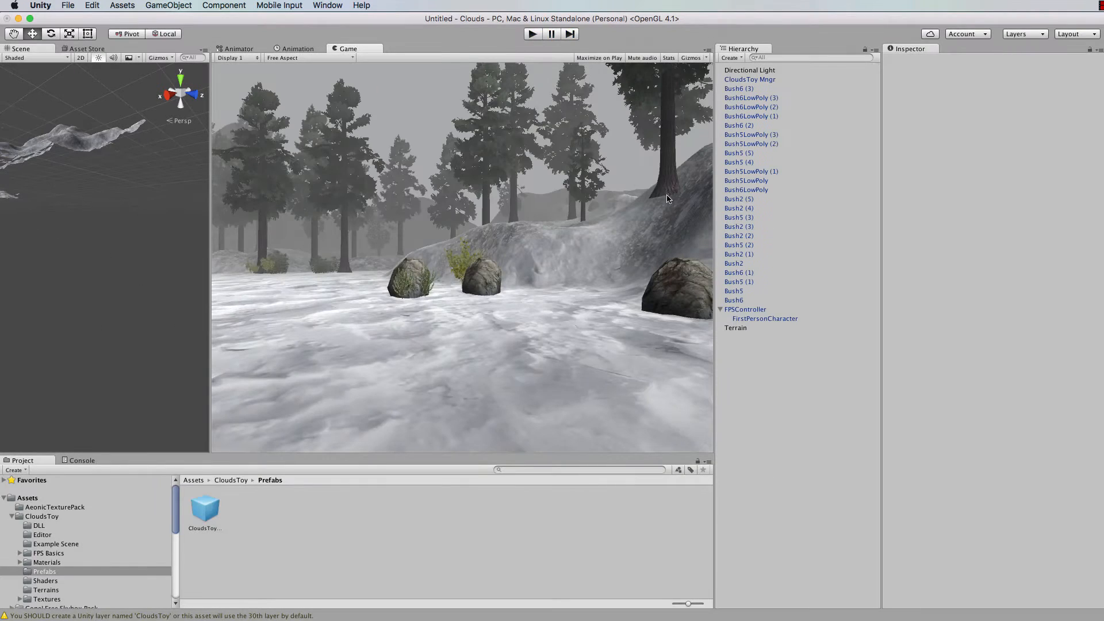
- Set the CloudsToy Mngr's Clouds Num to 232 and its Maximum Velocity X to -100
{"action": "left_click", "coordinate": [744, 79]}
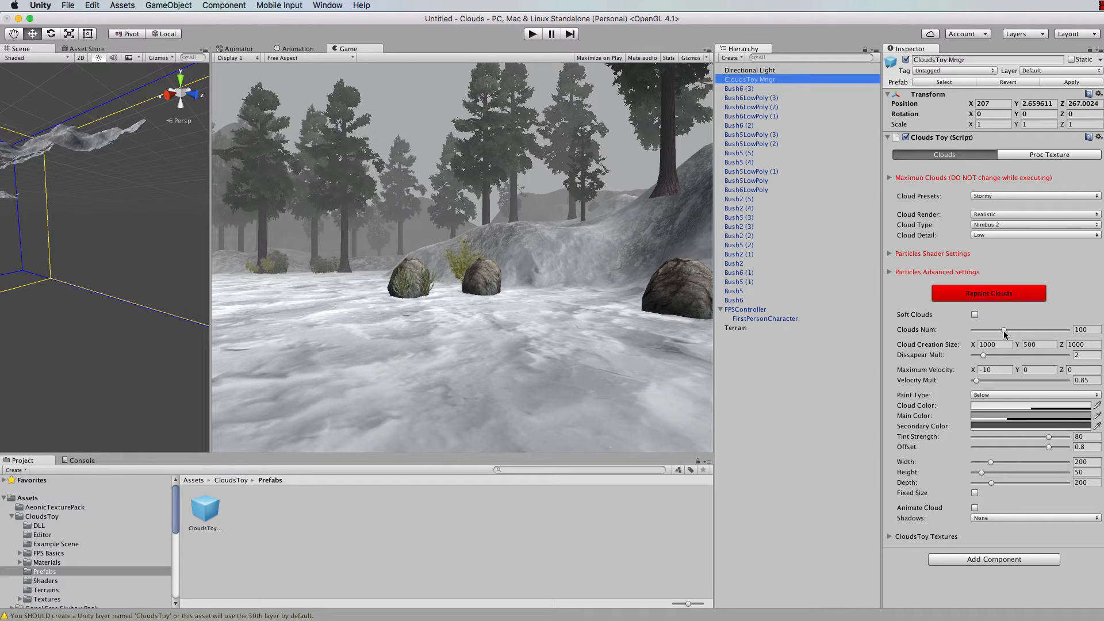
{"action": "left_click_drag", "start_coordinate": [1003, 330], "coordinate": [1037, 329]}
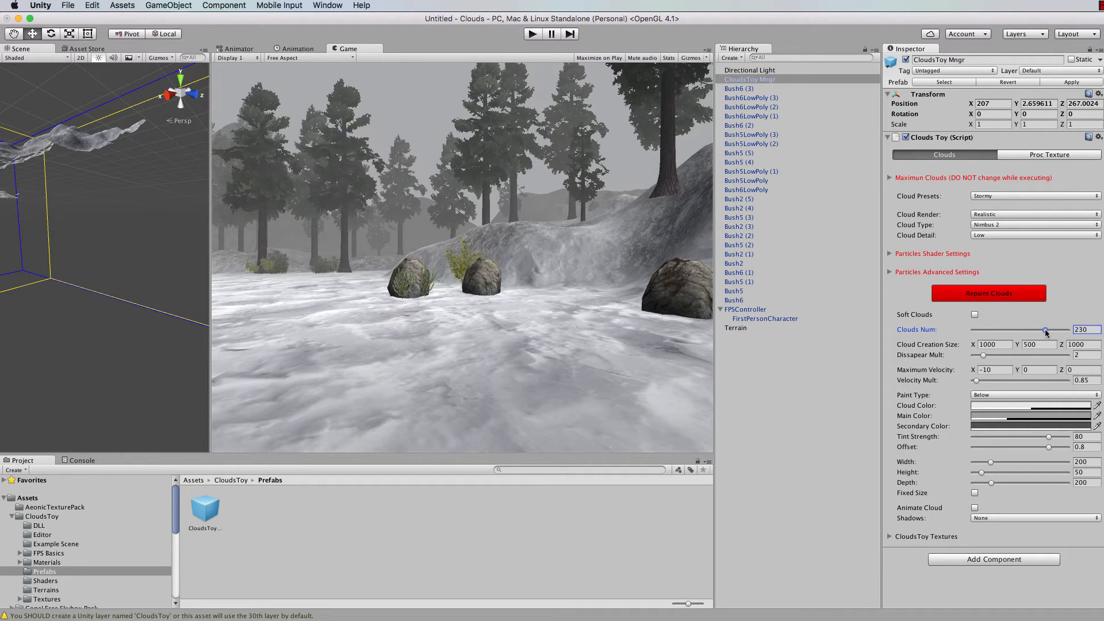
{"action": "left_click", "coordinate": [994, 371]}
{"action": "left_click", "coordinate": [999, 374]}
{"action": "type", "text": "0"}
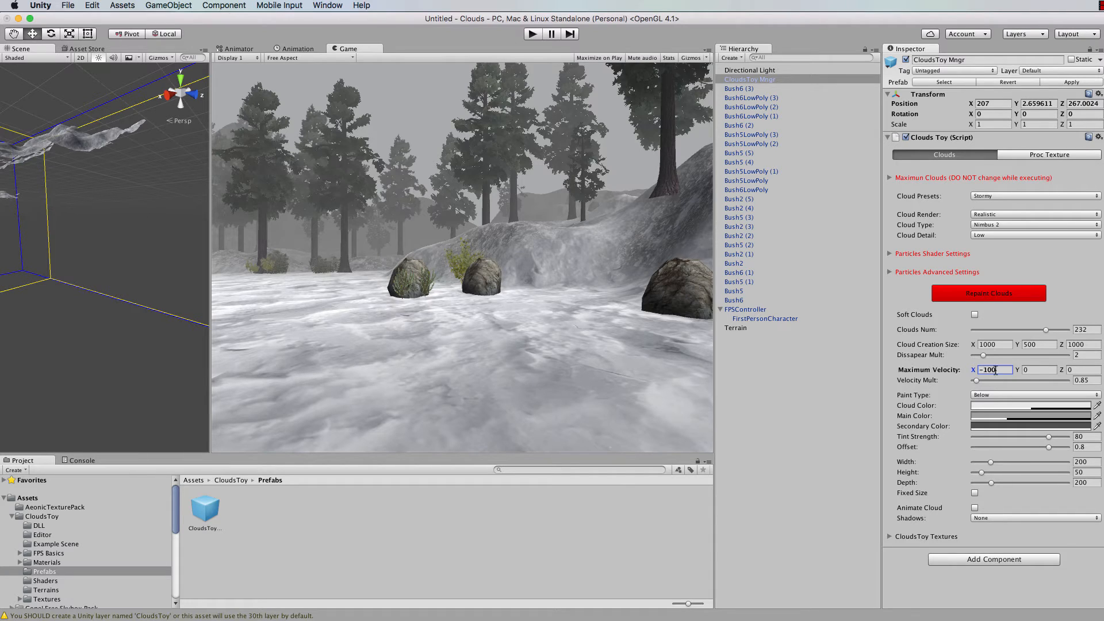
{"action": "left_click", "coordinate": [1024, 370]}
- Run the scene to check the cloud changes, stop it, raise CloudsToy Mngr to Y position 14, and enlarge the Game view
{"action": "left_click", "coordinate": [532, 35]}
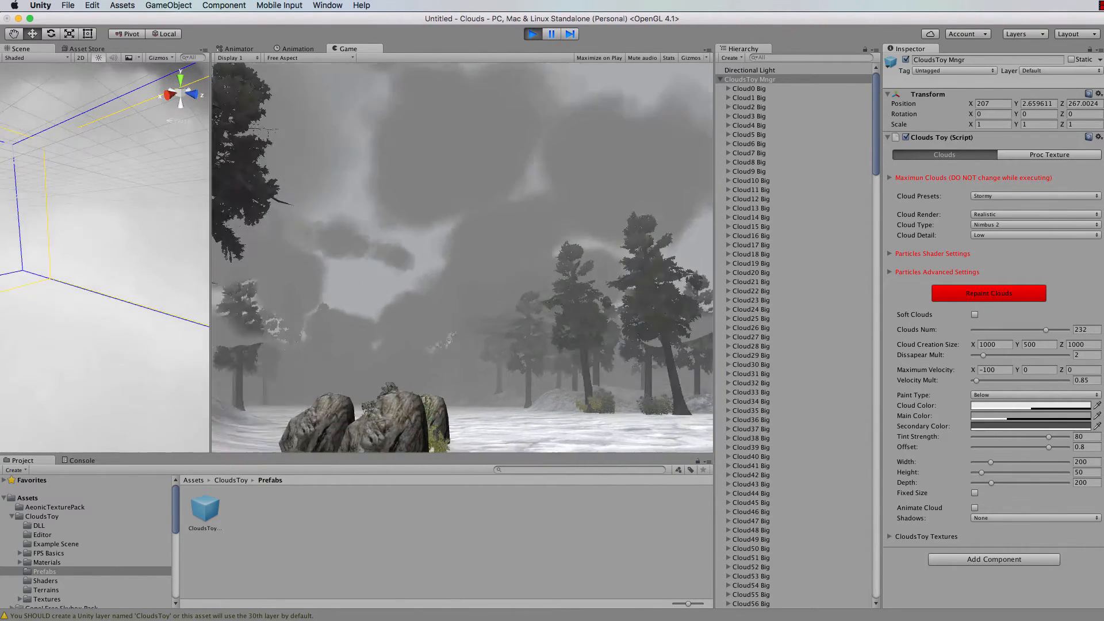
{"action": "key", "text": "super+p"}
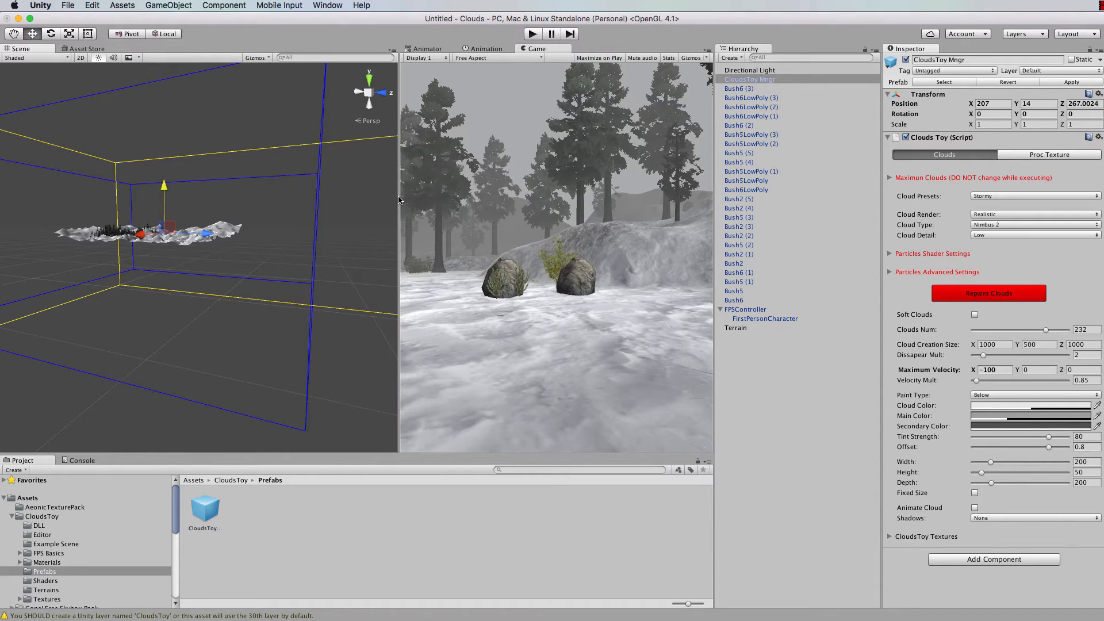
{"action": "left_click_drag", "start_coordinate": [398, 196], "coordinate": [255, 200]}
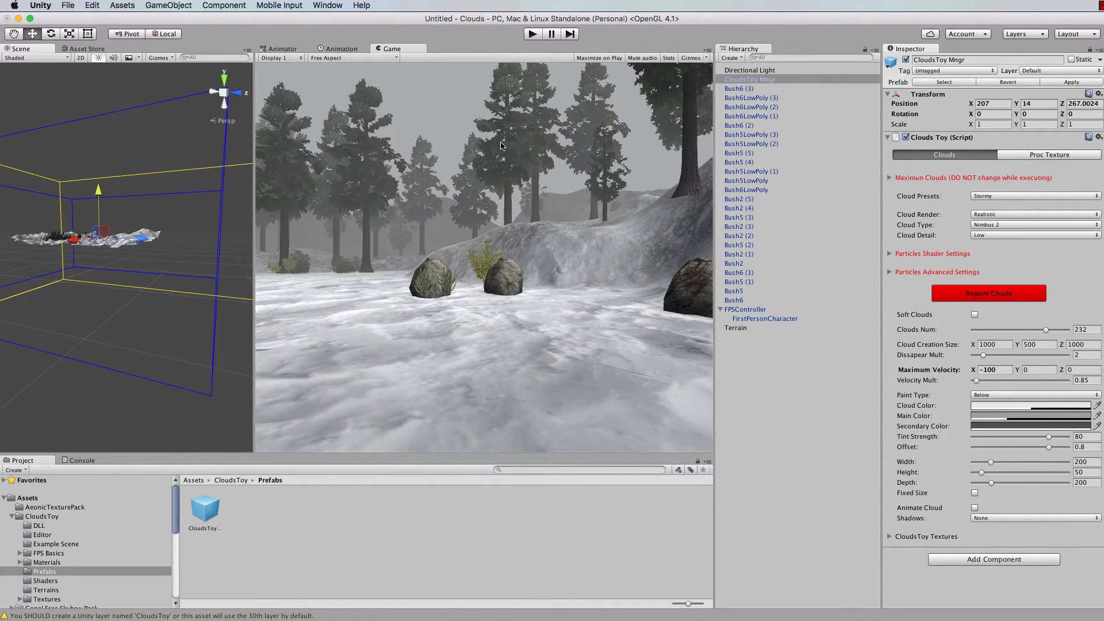
- Turn off Fog in the scene's Lighting settings
{"action": "left_click", "coordinate": [327, 5]}
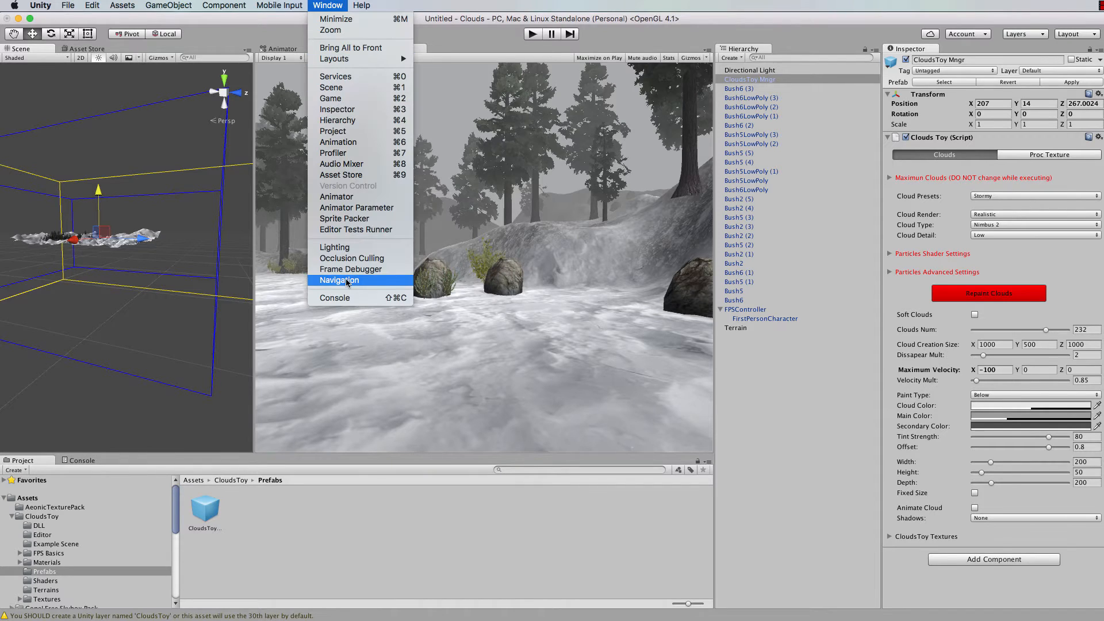
{"action": "left_click", "coordinate": [339, 248]}
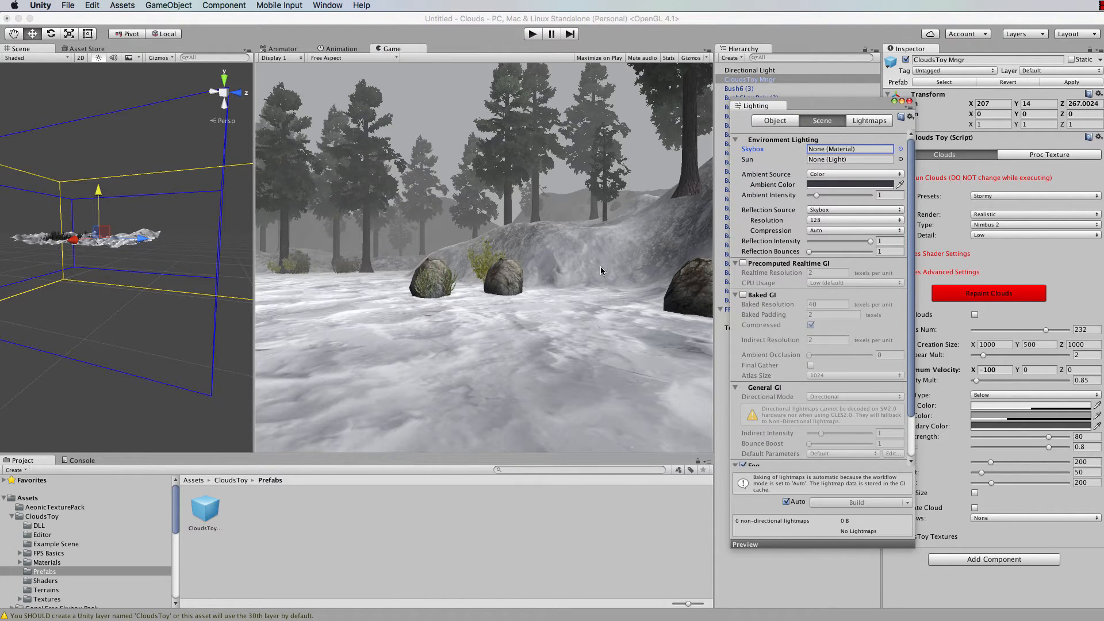
{"action": "scroll", "coordinate": [779, 425], "scroll_direction": "down", "scroll_amount": 3}
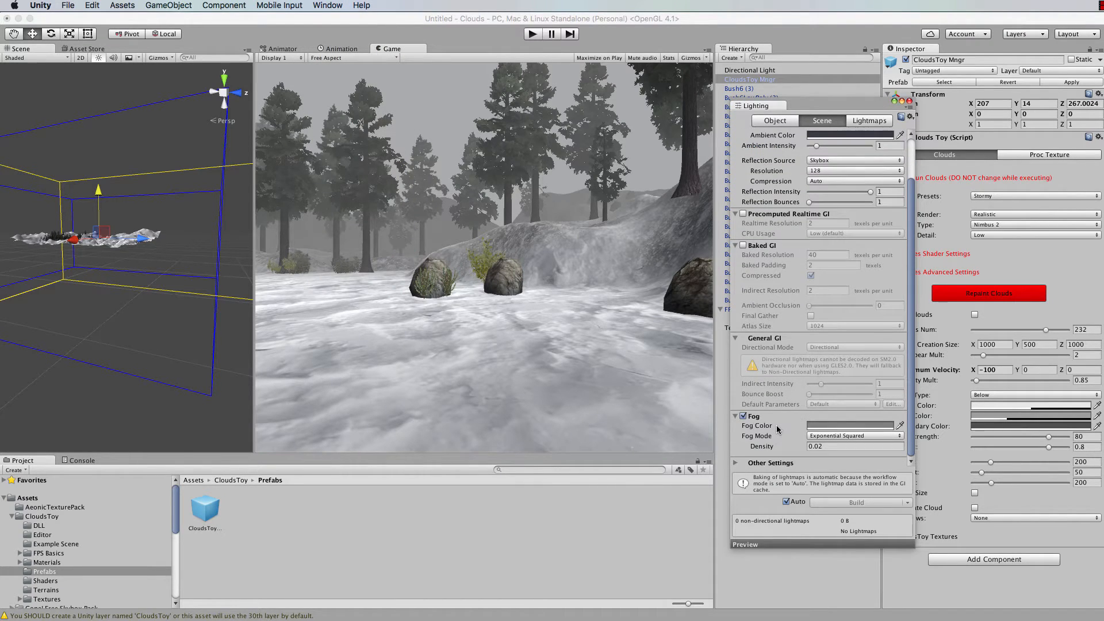
{"action": "left_click", "coordinate": [744, 417]}
- Assign the forest material as the scene's skybox and close the Lighting window
{"action": "scroll", "coordinate": [782, 352], "scroll_direction": "up", "scroll_amount": 3}
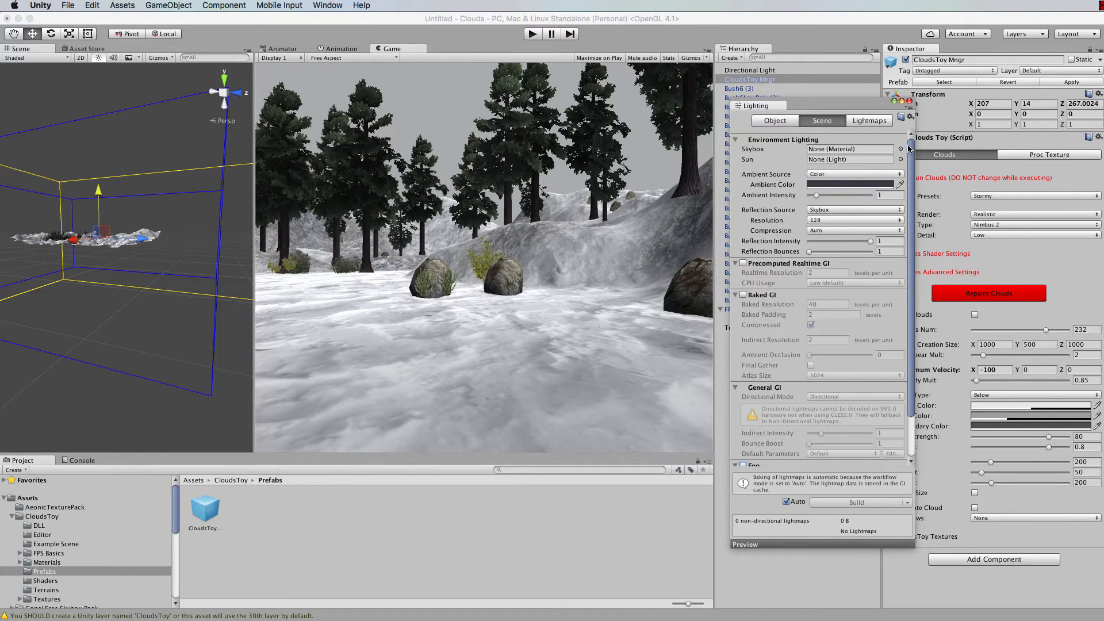
{"action": "left_click", "coordinate": [900, 149]}
{"action": "scroll", "coordinate": [635, 220], "scroll_direction": "down", "scroll_amount": 10}
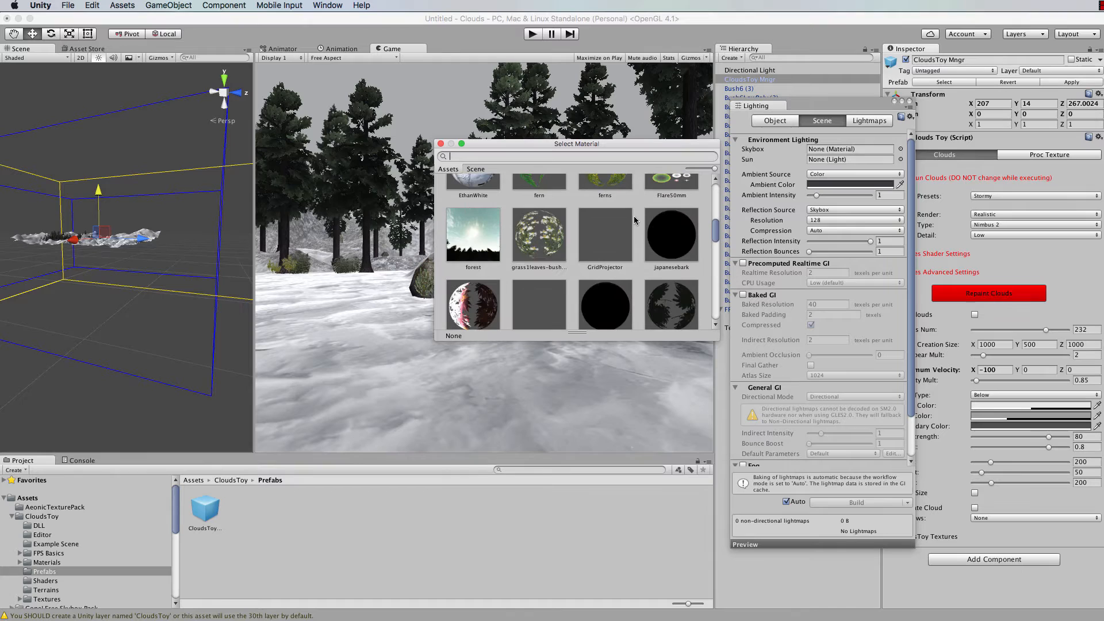
{"action": "double_click", "coordinate": [464, 235]}
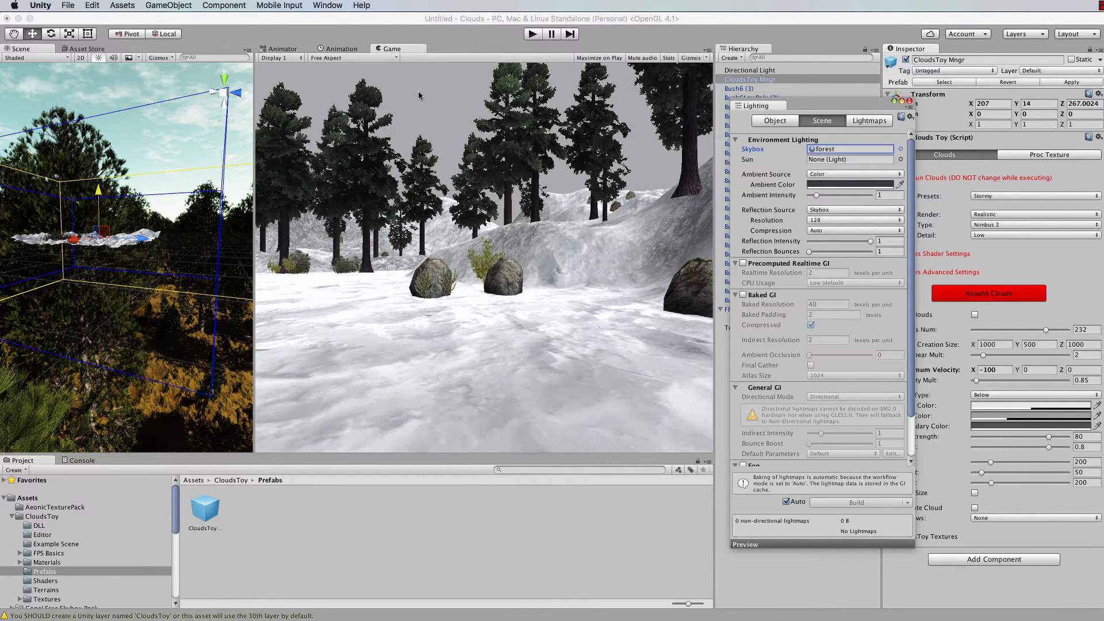
{"action": "left_click", "coordinate": [909, 101]}
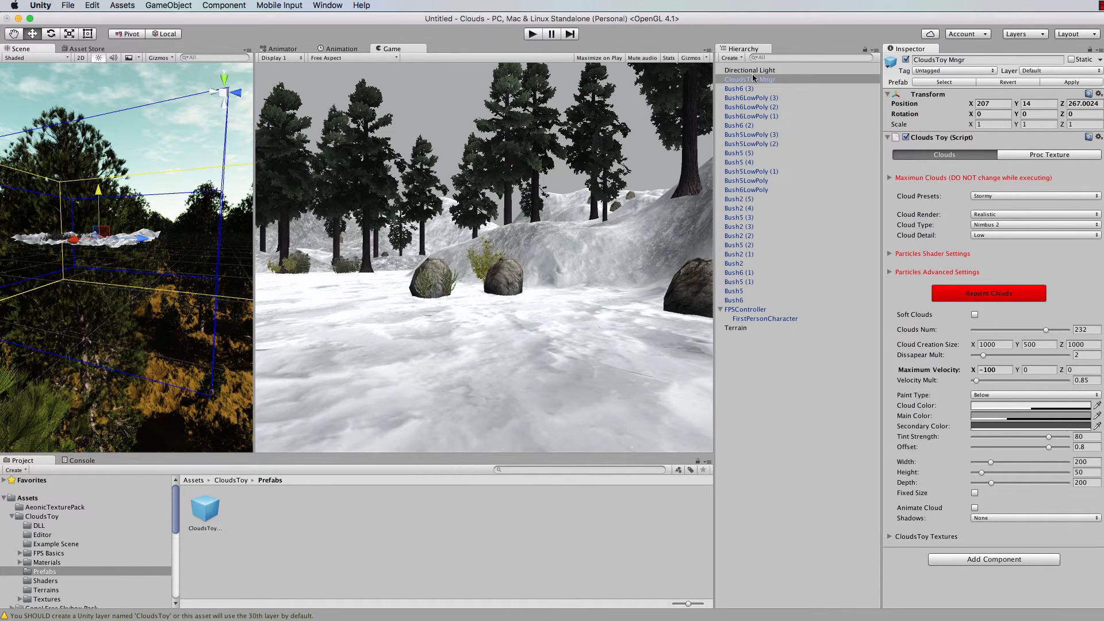
- Set the FirstPersonCharacter camera's Clear Flags to Skybox
{"action": "left_click", "coordinate": [764, 318]}
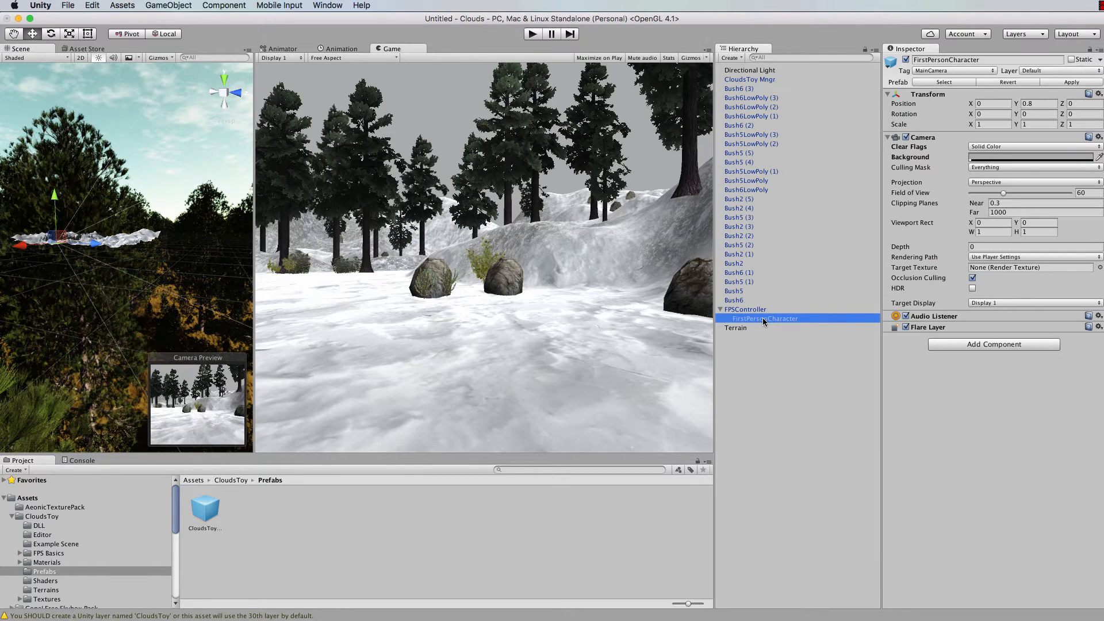
{"action": "left_click", "coordinate": [1009, 146]}
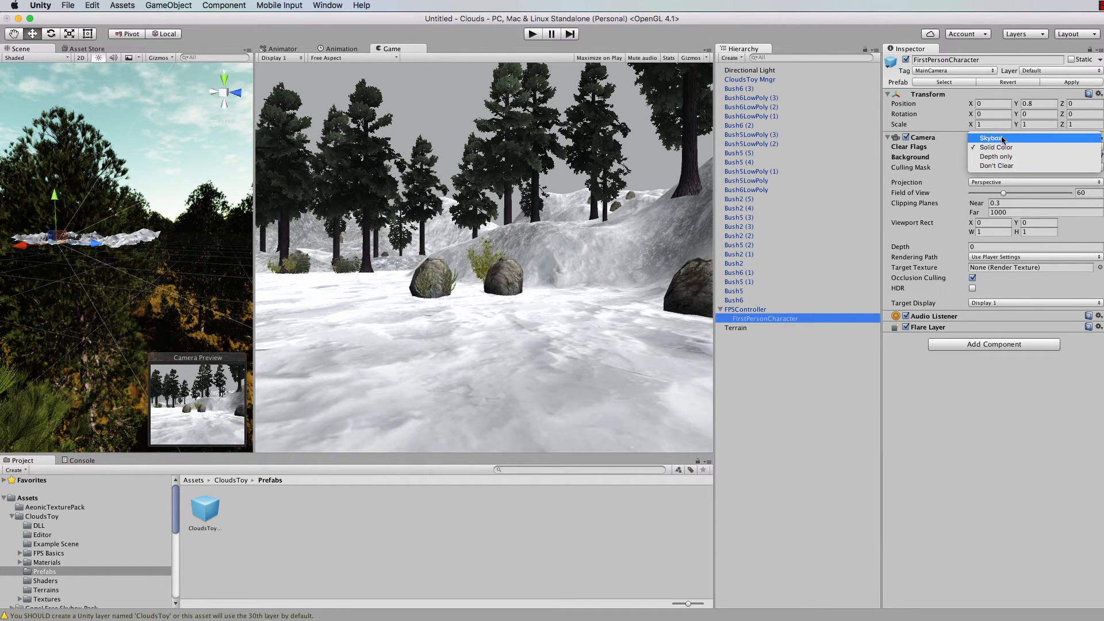
{"action": "left_click", "coordinate": [1001, 140]}
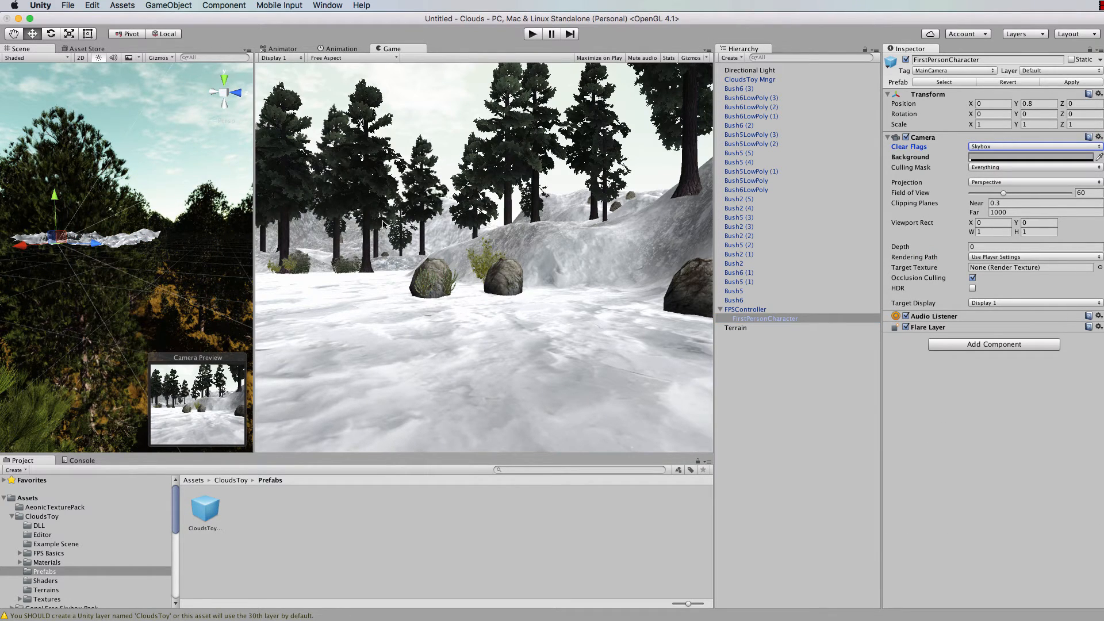
- Run the scene and walk around to check the clouds against the skybox, then stop it
{"action": "left_click_drag", "start_coordinate": [254, 225], "coordinate": [548, 235]}
{"action": "scroll", "coordinate": [342, 263], "scroll_direction": "up", "scroll_amount": 2}
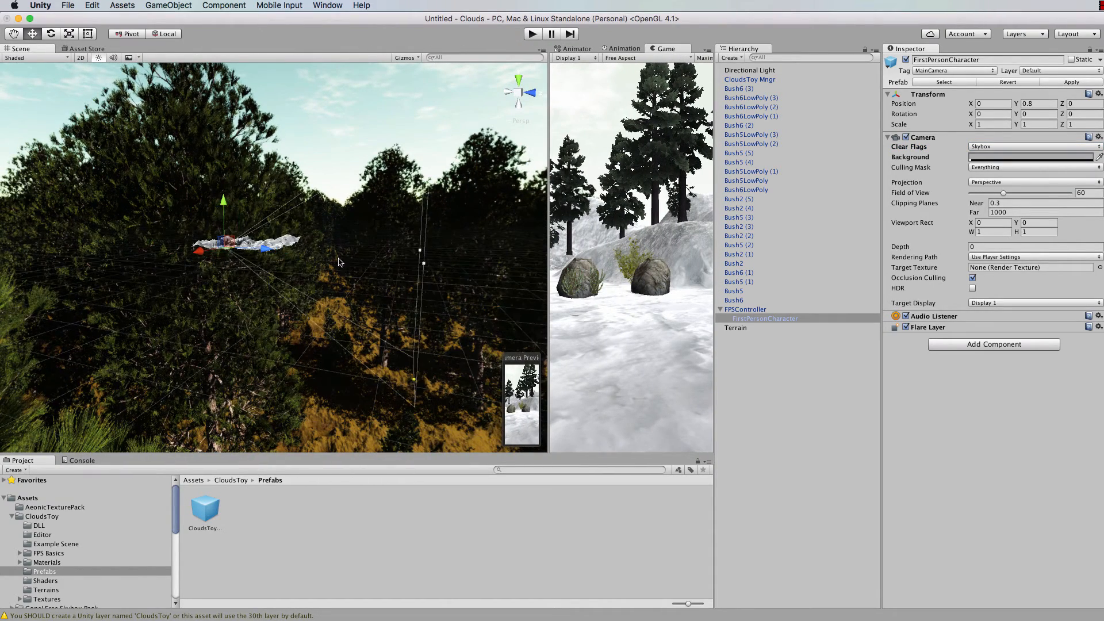
{"action": "mouse_move", "coordinate": [240, 279]}
{"action": "left_mouse_down", "text": "alt"}
{"action": "mouse_move", "coordinate": [418, 229]}
{"action": "mouse_move", "coordinate": [547, 283]}
{"action": "mouse_move", "coordinate": [239, 284]}
{"action": "left_mouse_up", "text": "alt"}
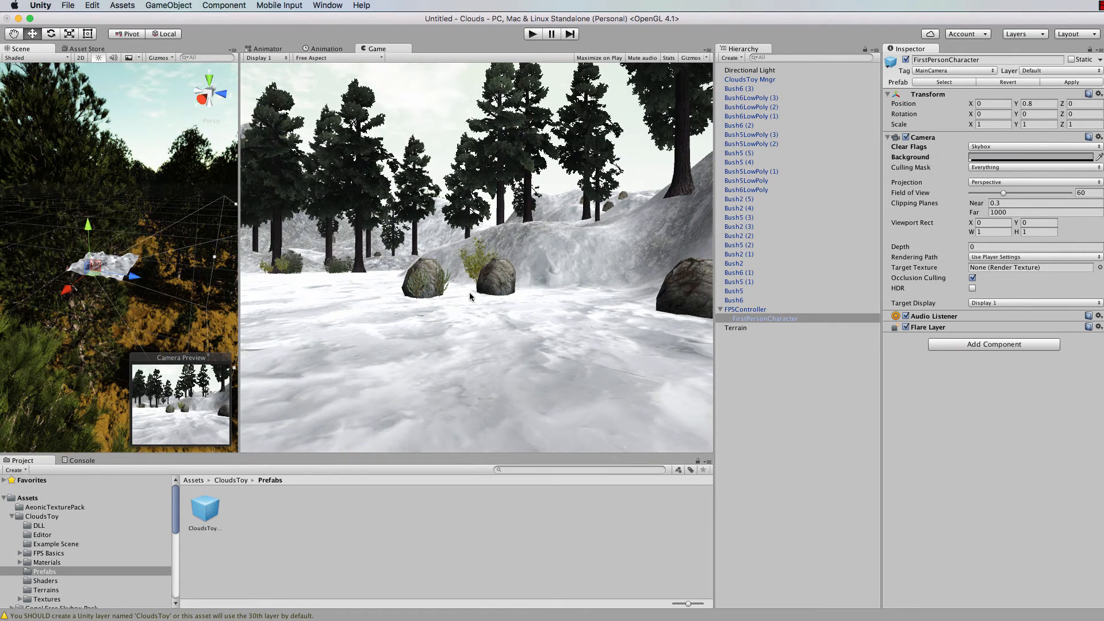
{"action": "left_click", "coordinate": [533, 33]}
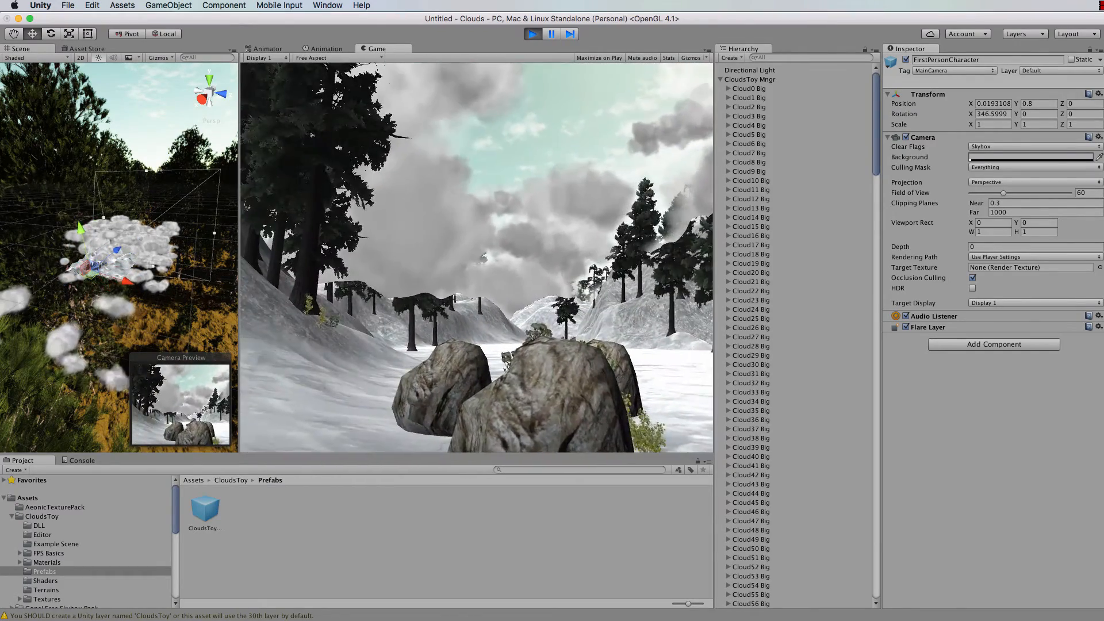
{"action": "key", "text": "w"}
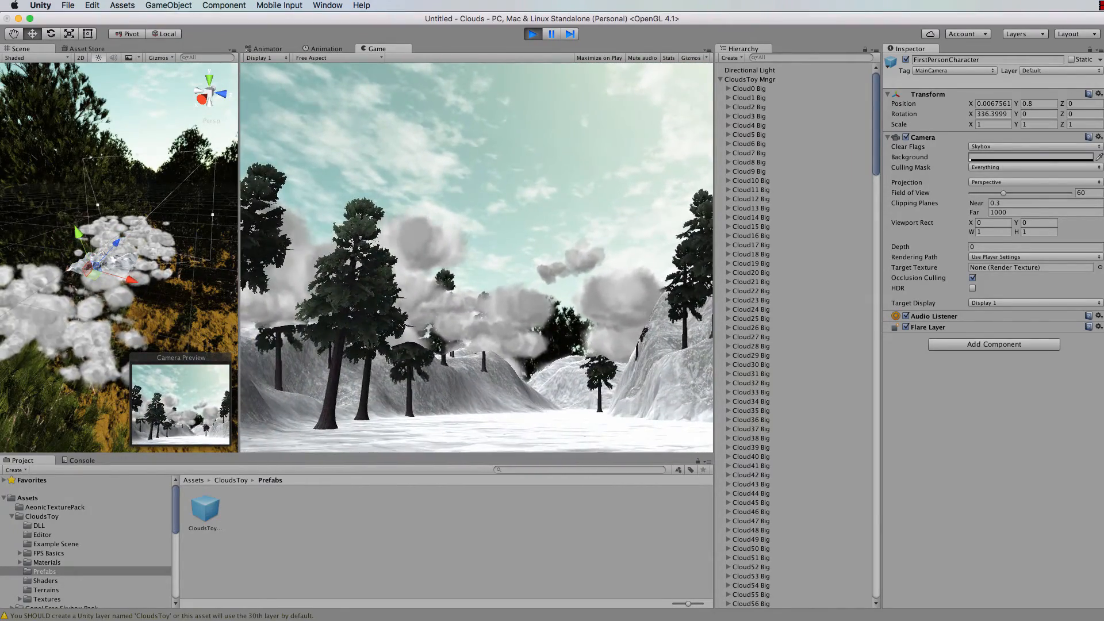
{"action": "key", "text": "super+p"}
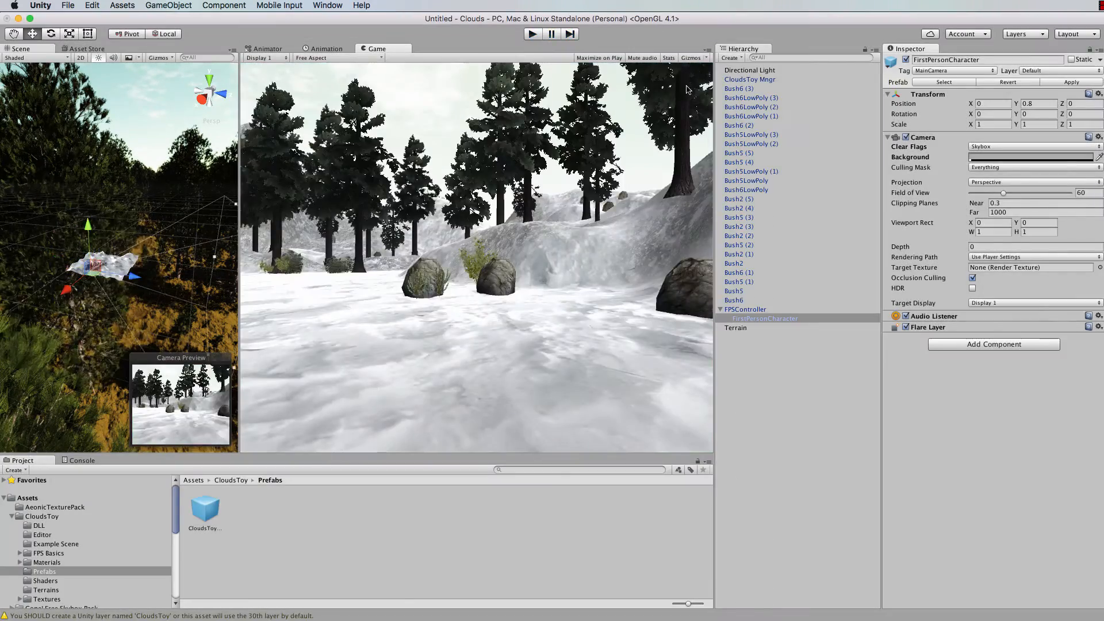
- Keep CloudsToy Mngr's Cloud Render at Realistic, set Cloud Detail to High, and switch Cloud Presets to Fantasy
{"action": "left_click", "coordinate": [739, 80]}
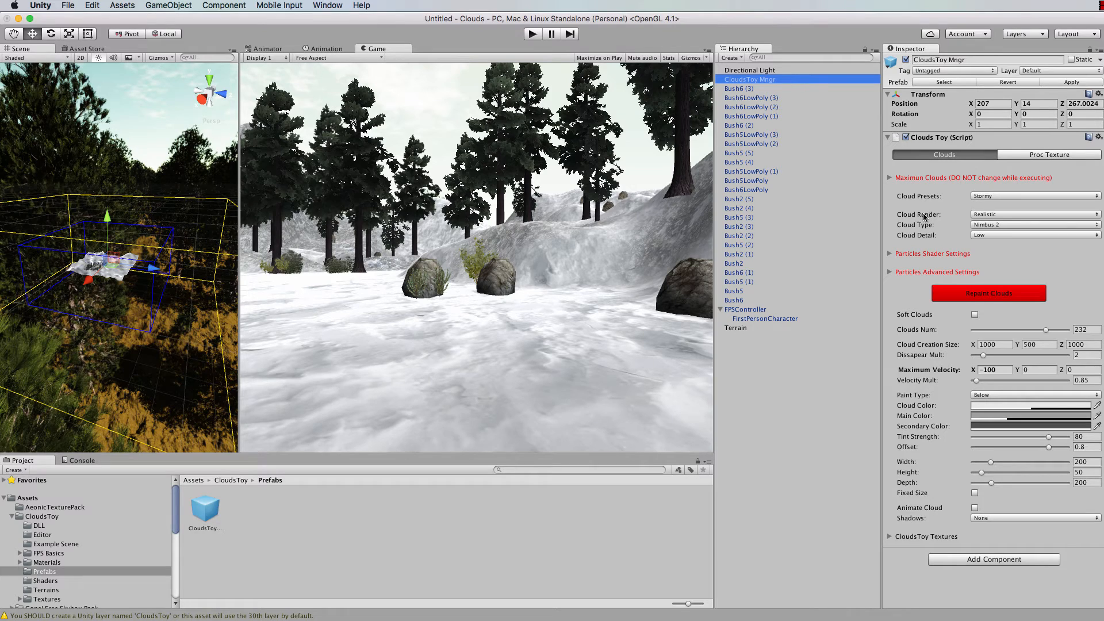
{"action": "left_click", "coordinate": [1088, 215]}
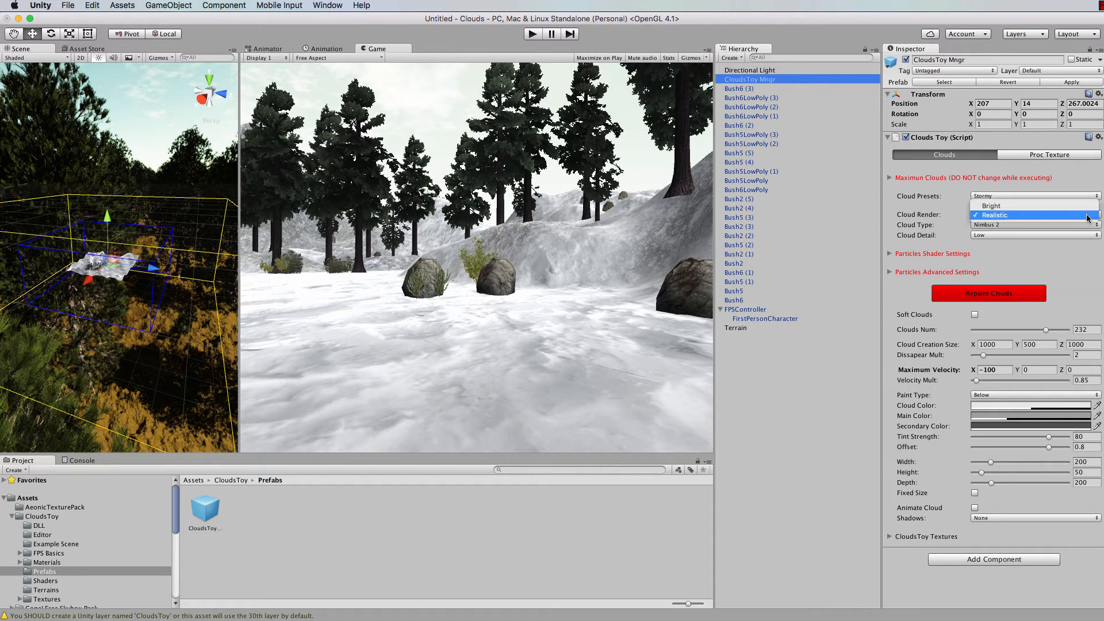
{"action": "left_click", "coordinate": [1001, 215]}
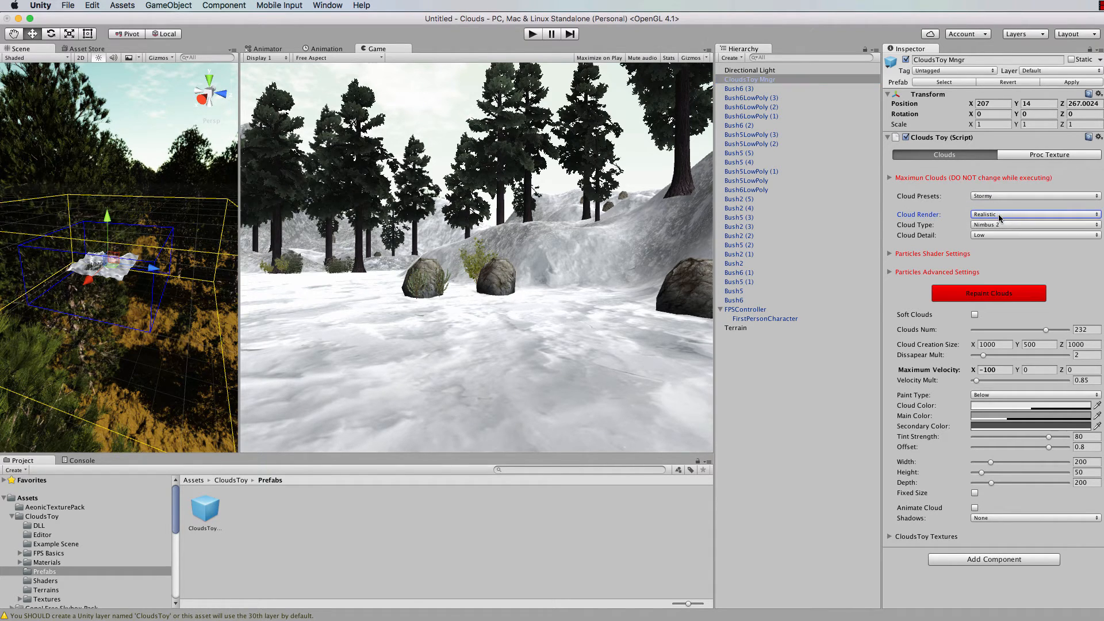
{"action": "left_click", "coordinate": [1002, 233]}
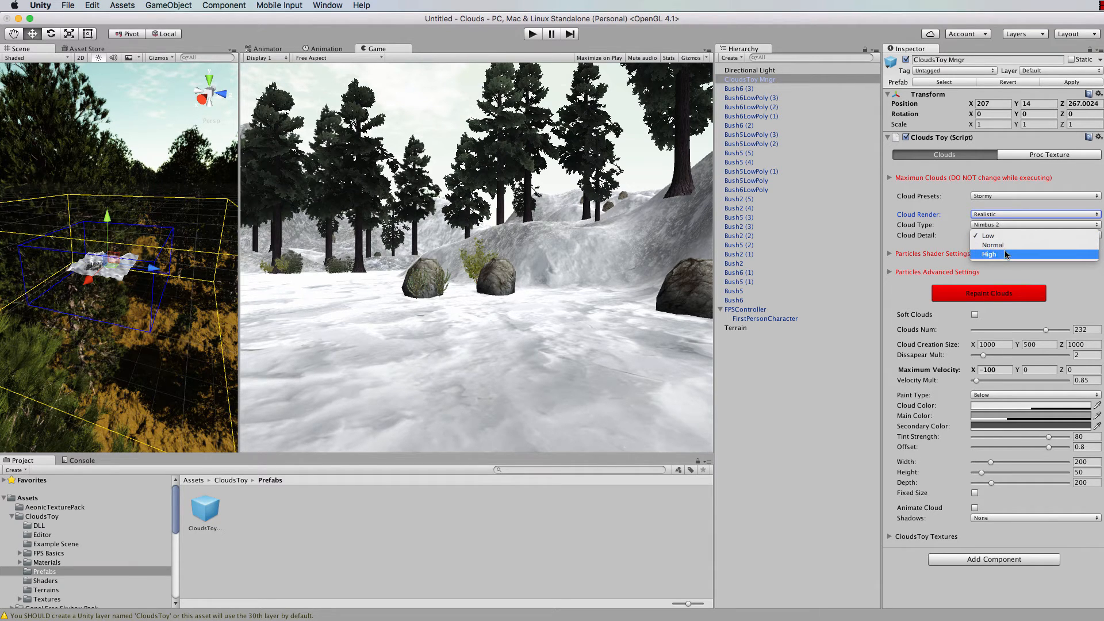
{"action": "left_click", "coordinate": [1005, 255]}
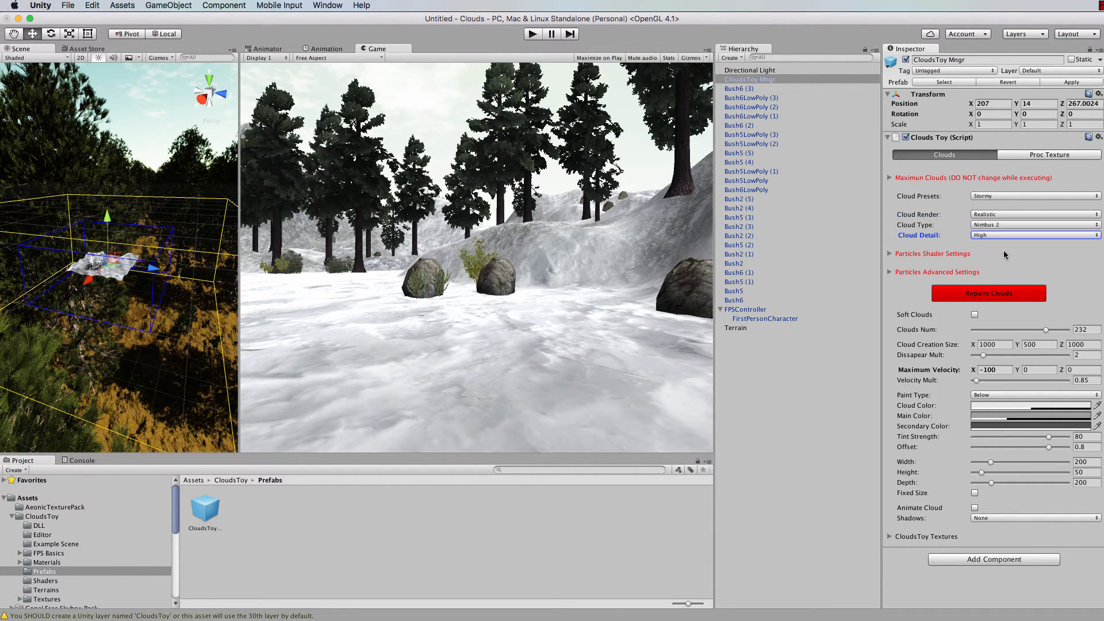
{"action": "left_click", "coordinate": [1014, 197]}
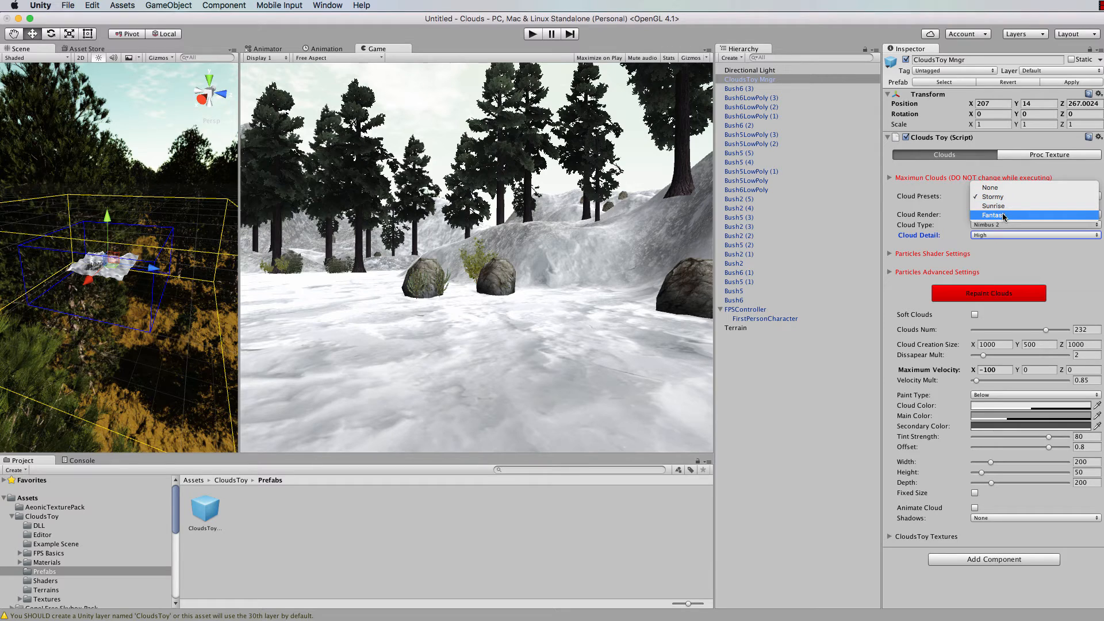
{"action": "left_click", "coordinate": [1002, 215]}
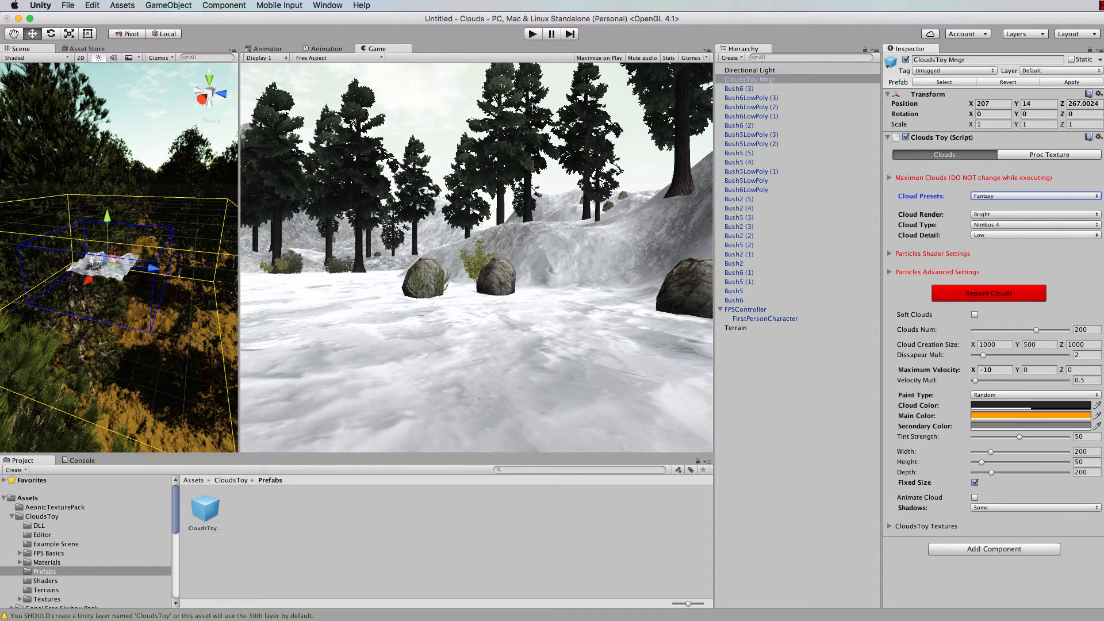
- Play the scene, walk through the snowy valley to view the Fantasy clouds, and stop playing
{"action": "left_click", "coordinate": [537, 36]}
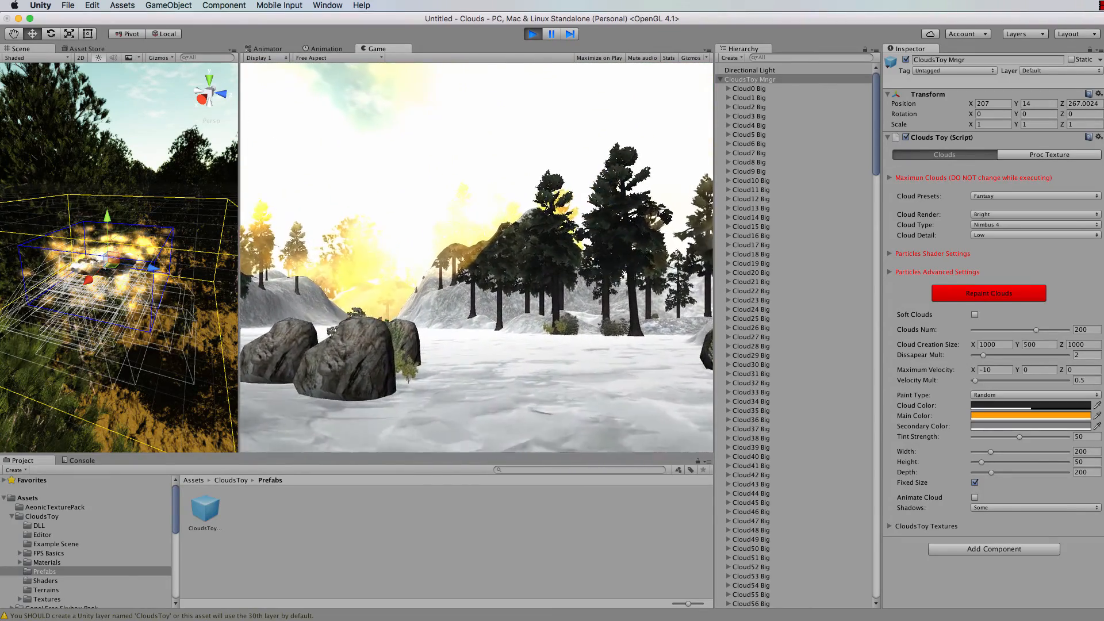
{"action": "key", "text": "w"}
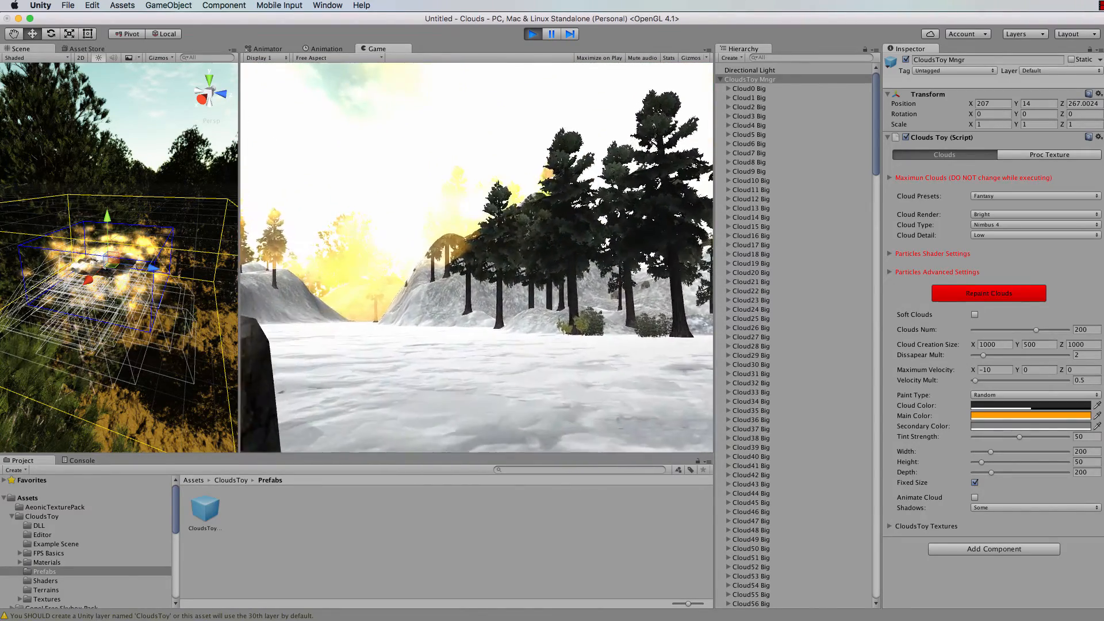
{"action": "key", "text": "w"}
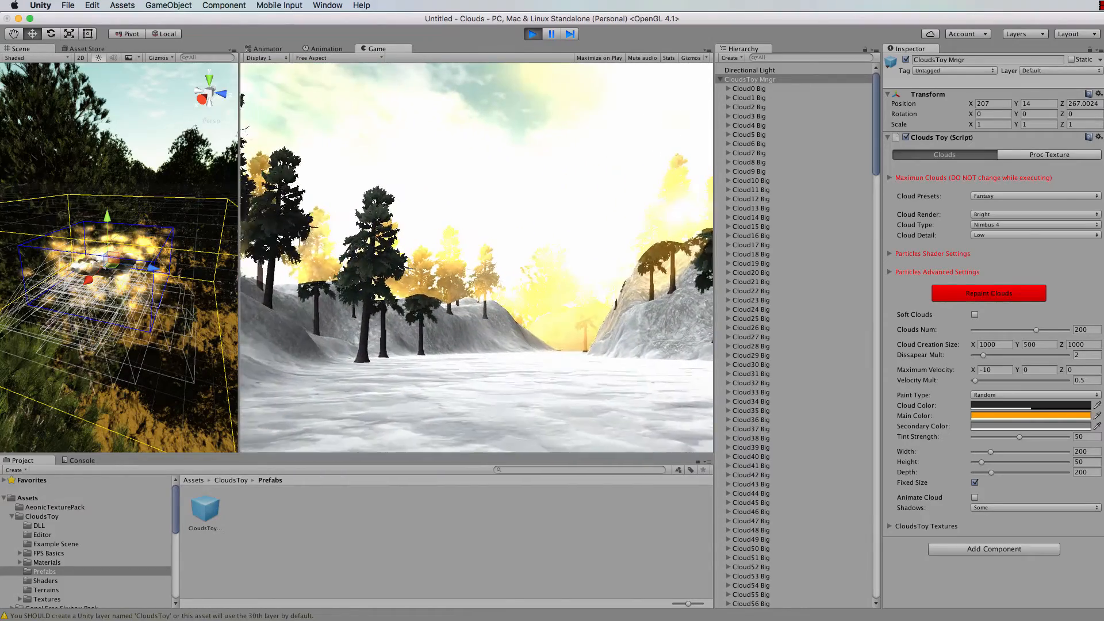
{"action": "key", "text": "w"}
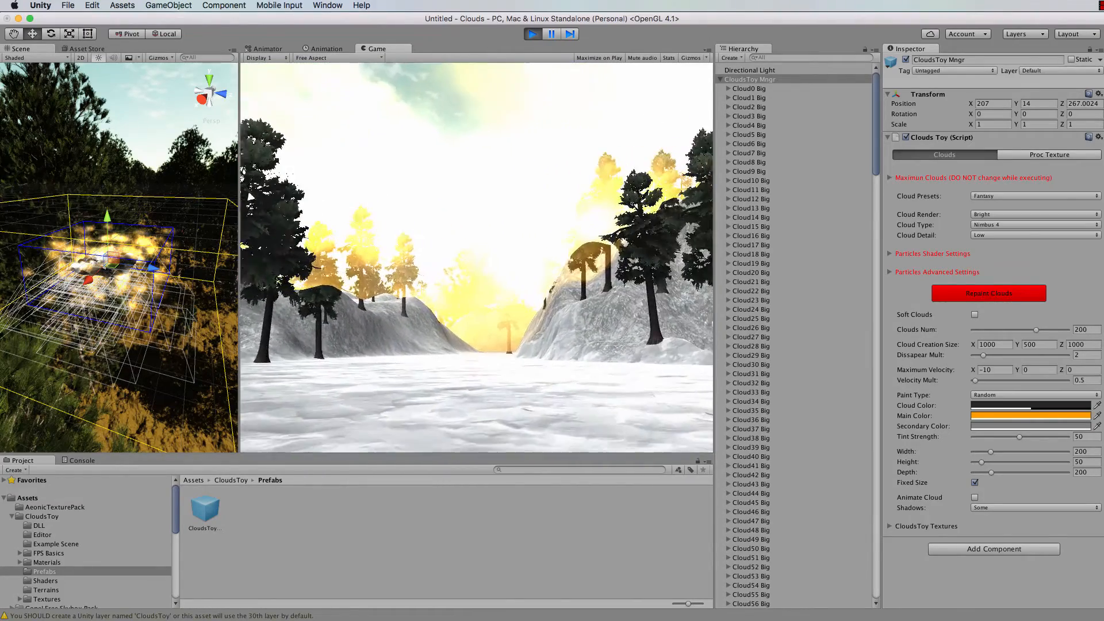
{"action": "key", "text": "w"}
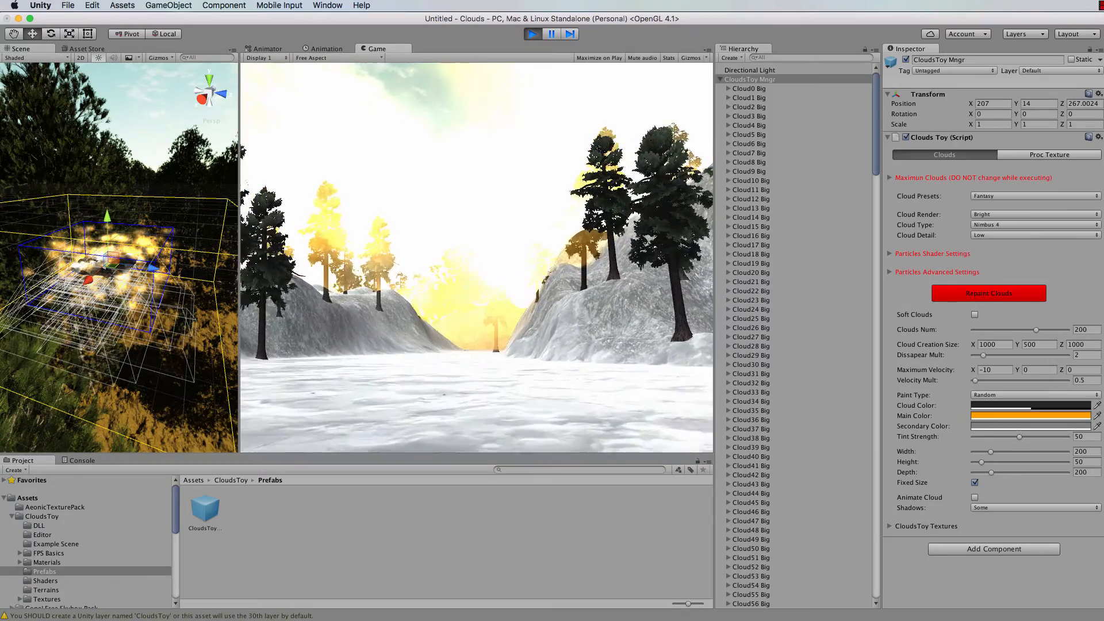
{"action": "key", "text": "w"}
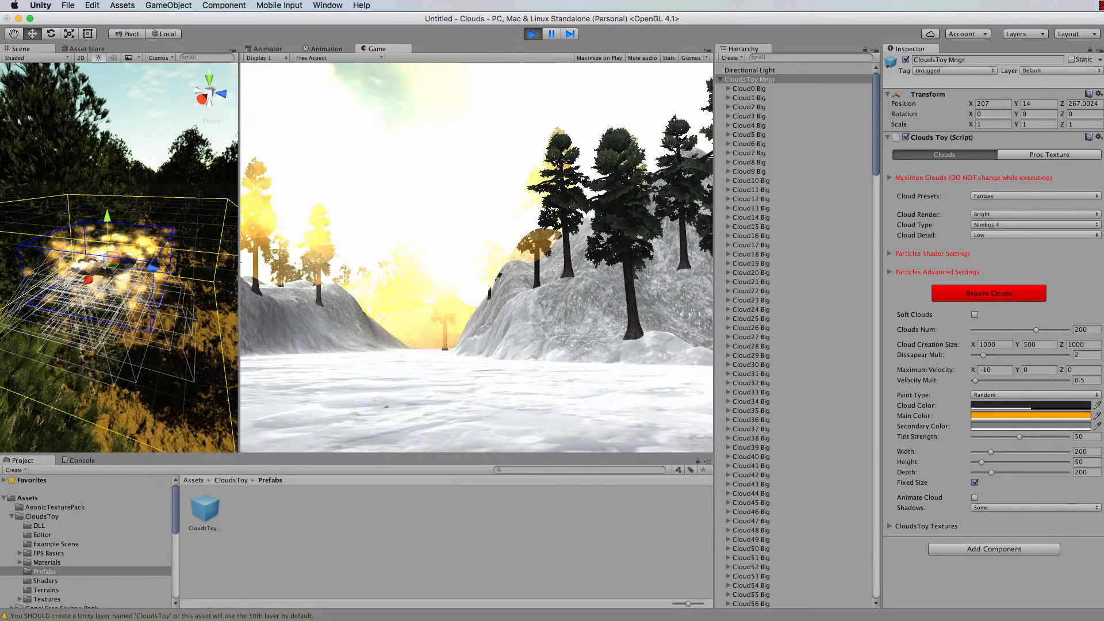
{"action": "key", "text": "super+p"}
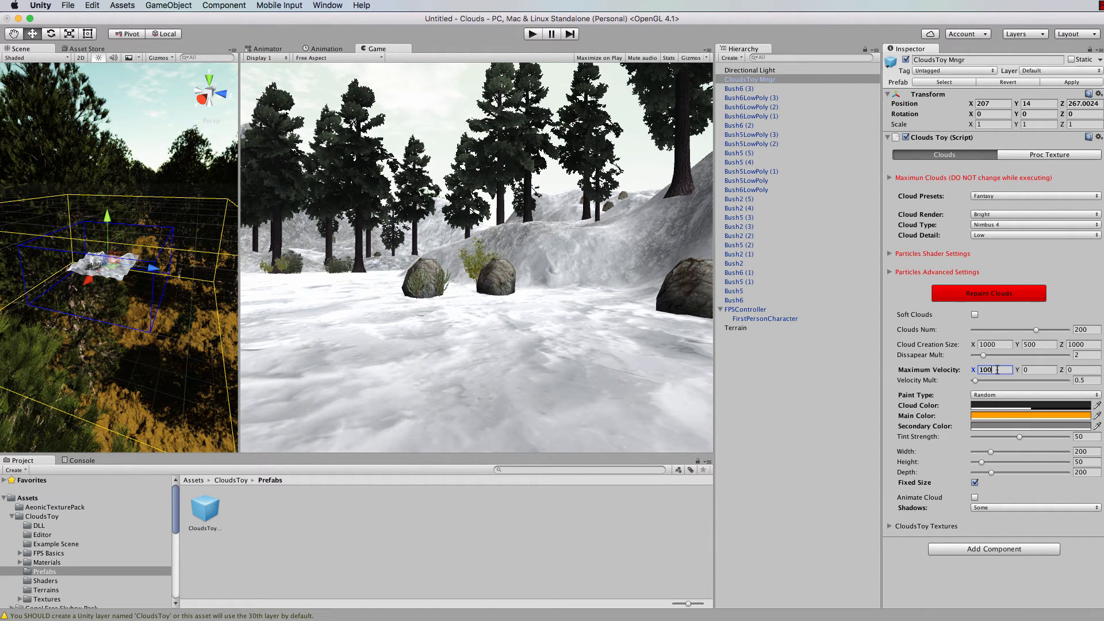
- Set the clouds' Maximum Velocity X to 100 and their Main Color to green (20CC00)
{"action": "left_click", "coordinate": [1020, 417]}
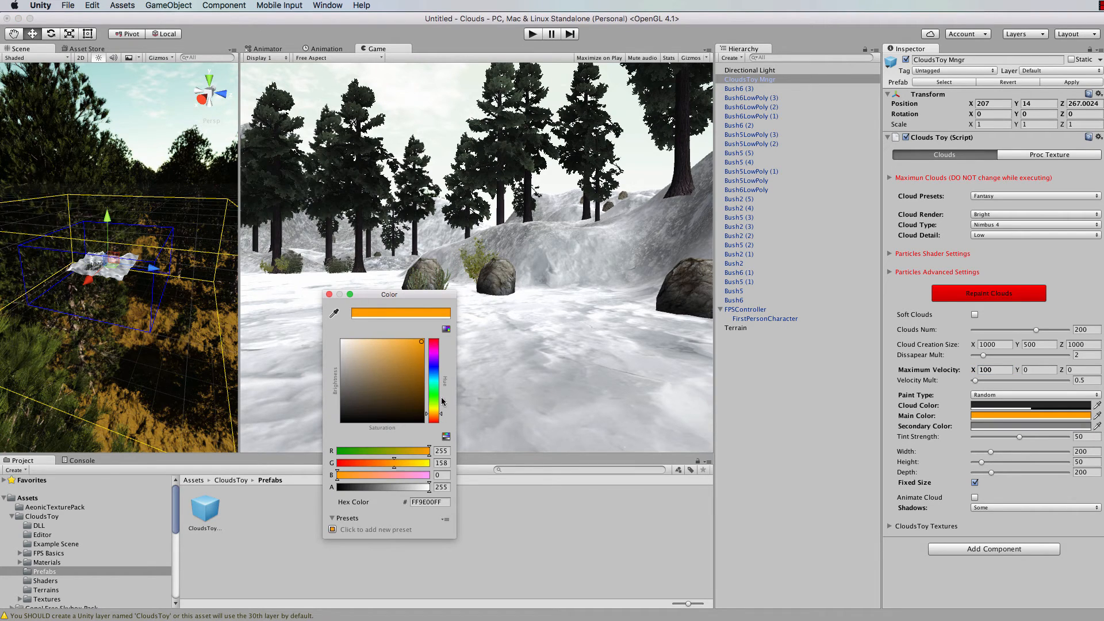
{"action": "left_click_drag", "start_coordinate": [416, 378], "coordinate": [432, 360]}
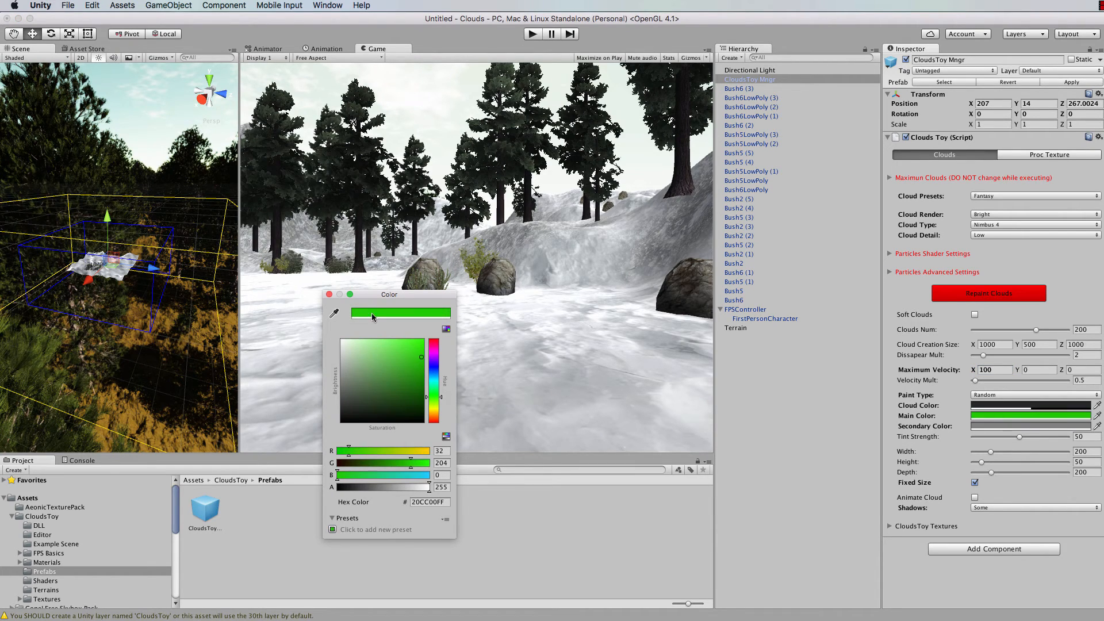
{"action": "left_click", "coordinate": [329, 295]}
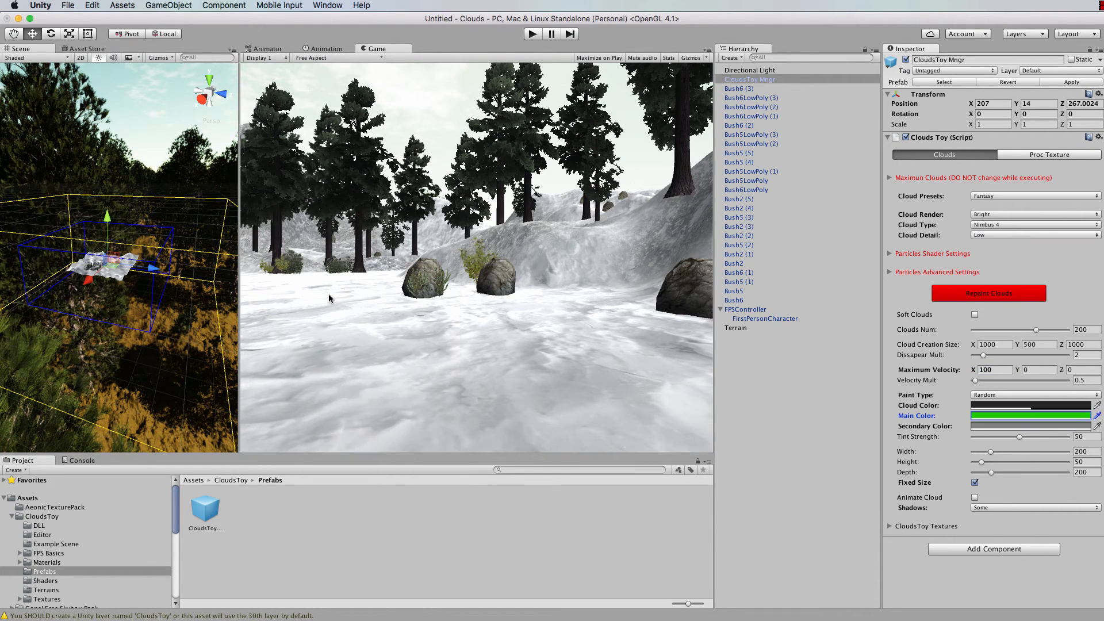
- Play the scene to view the green, faster-moving clouds, then stop it
{"action": "left_click", "coordinate": [531, 35]}
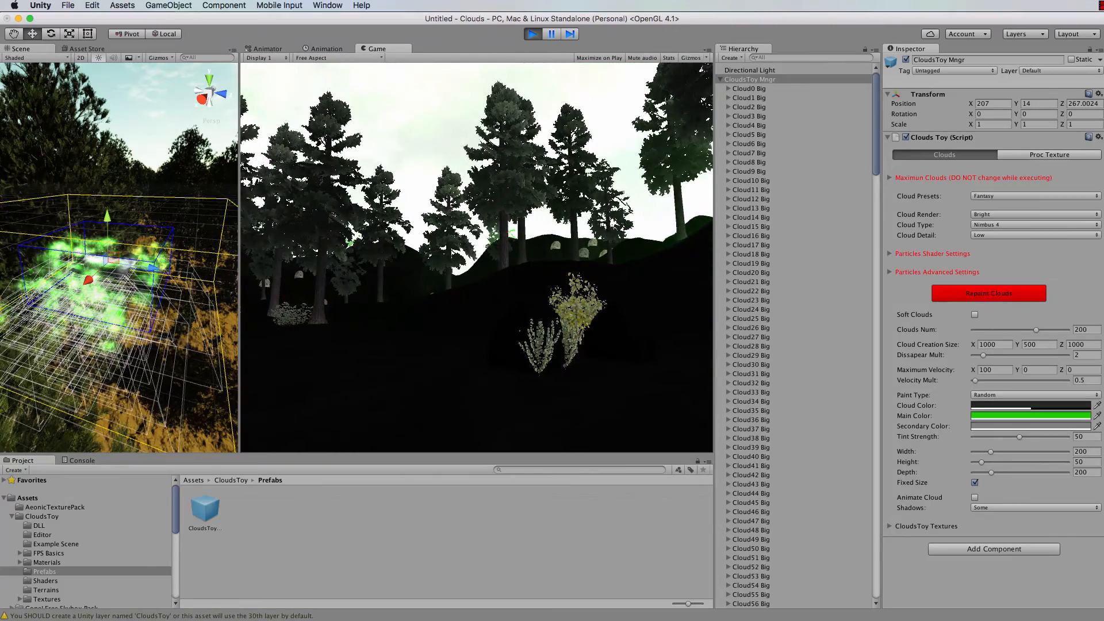
{"action": "left_click", "coordinate": [532, 37]}
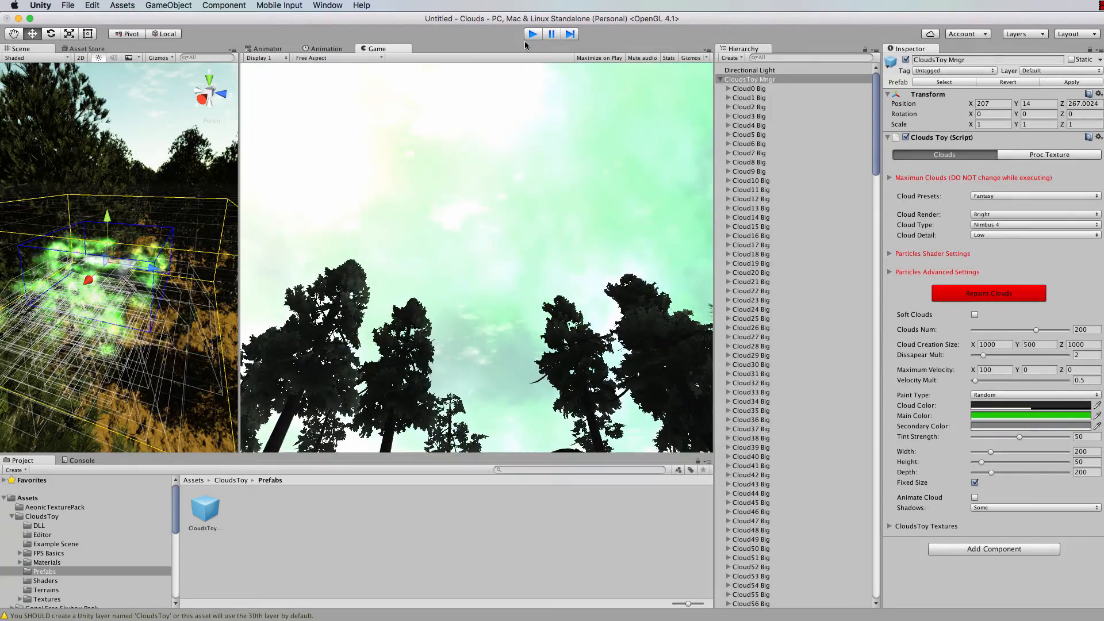